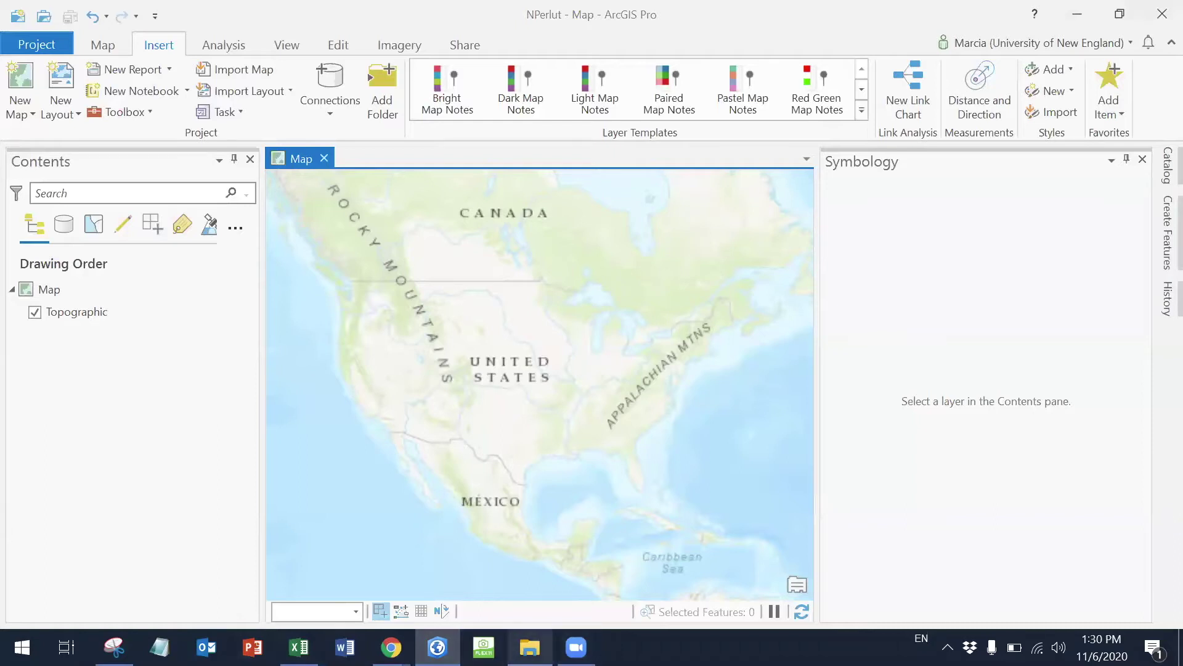
# Open the NPerlut Data folder, move its window up-left, and pick out the results and .deg files.
pyautogui.click(530, 647)
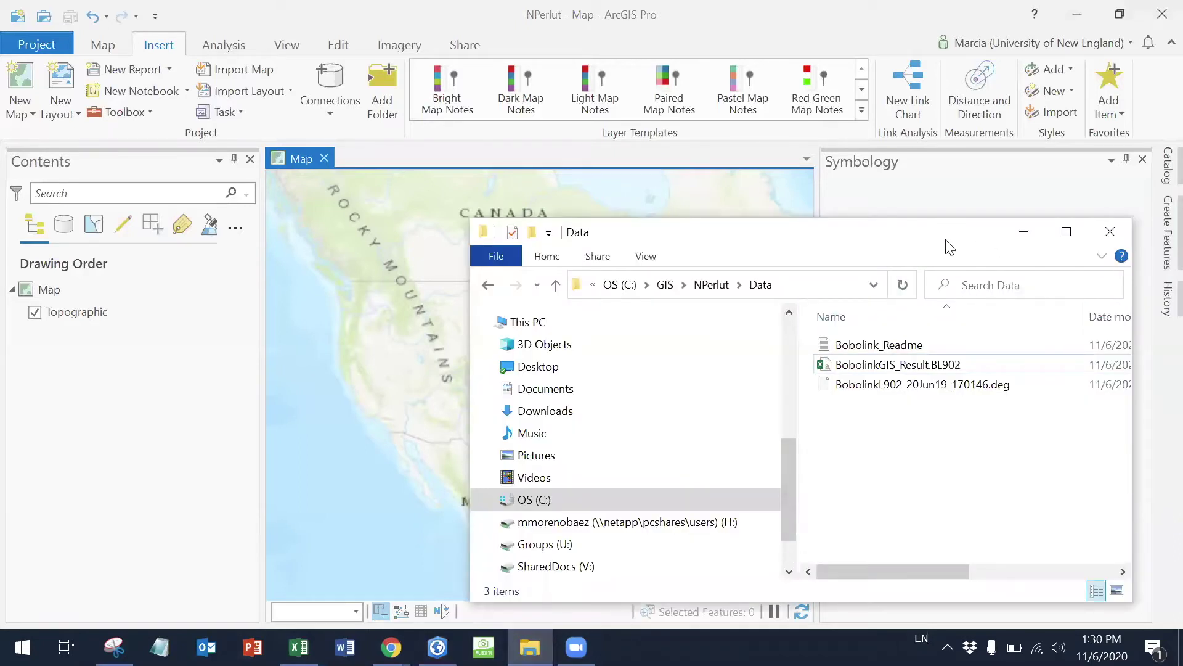
pyautogui.moveTo(949, 246); pyautogui.dragTo(631, 111)
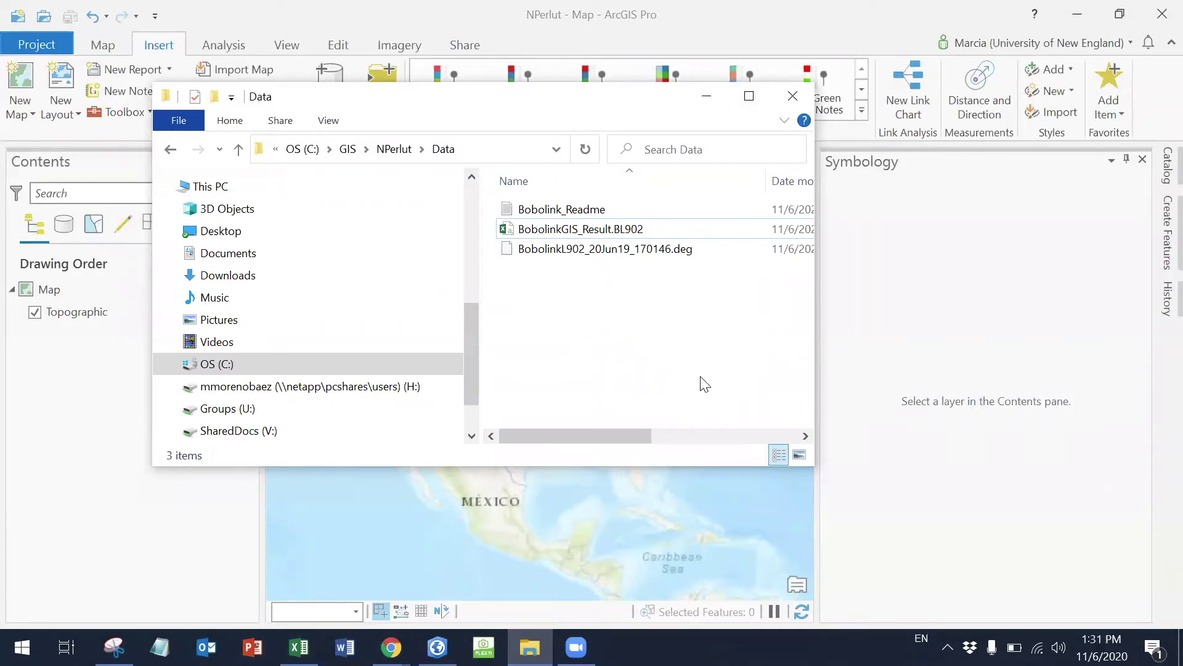
pyautogui.click(594, 234)
pyautogui.click(607, 250)
pyautogui.click(610, 231)
pyautogui.click(617, 249)
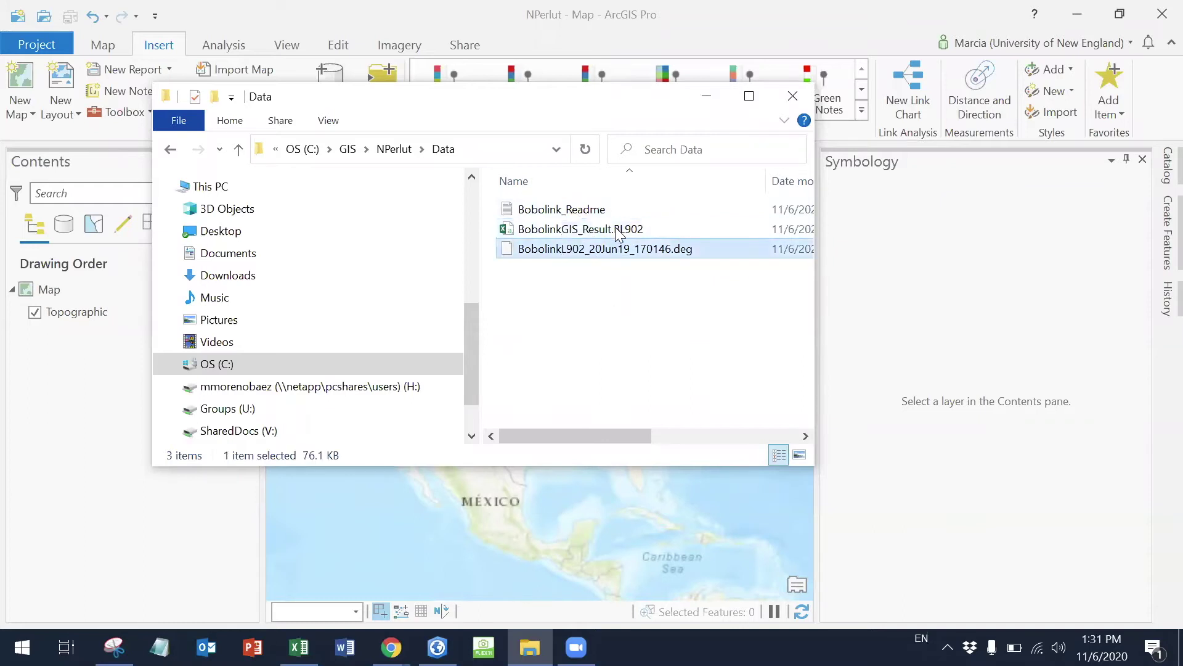
pyautogui.click(617, 232)
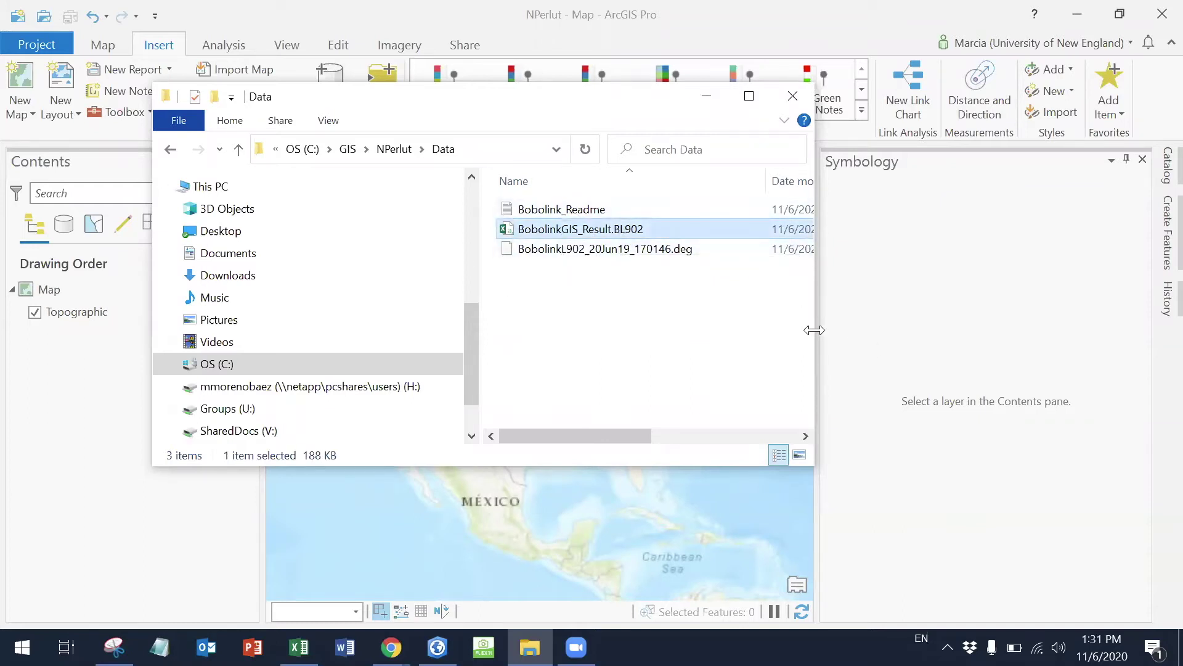
# Widen the window to show date, type and size, then bring up the .deg file's options.
pyautogui.moveTo(816, 330); pyautogui.dragTo(1064, 374)
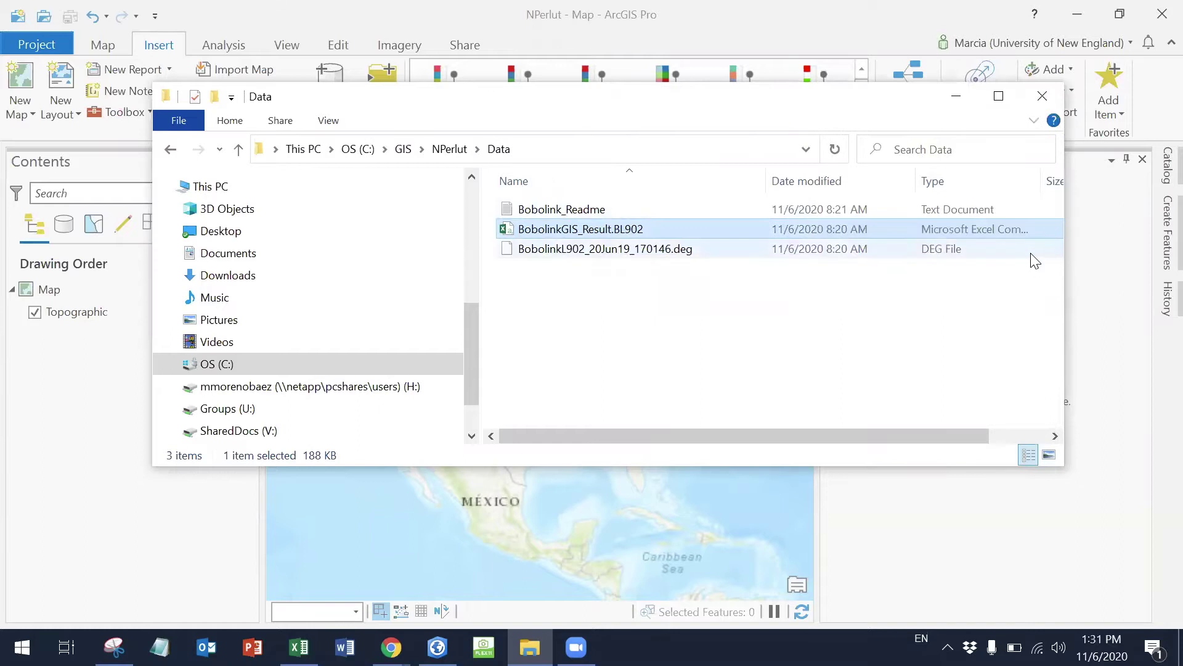
pyautogui.click(563, 249)
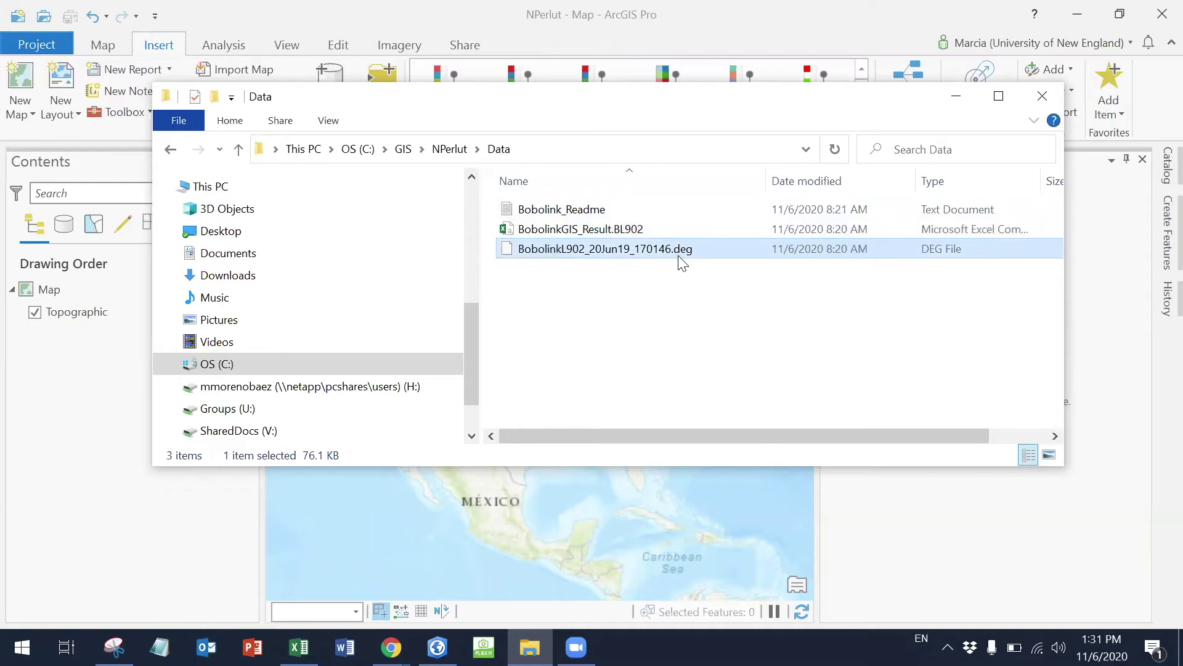
pyautogui.click(657, 302)
pyautogui.click(608, 255)
pyautogui.rightClick(612, 250)
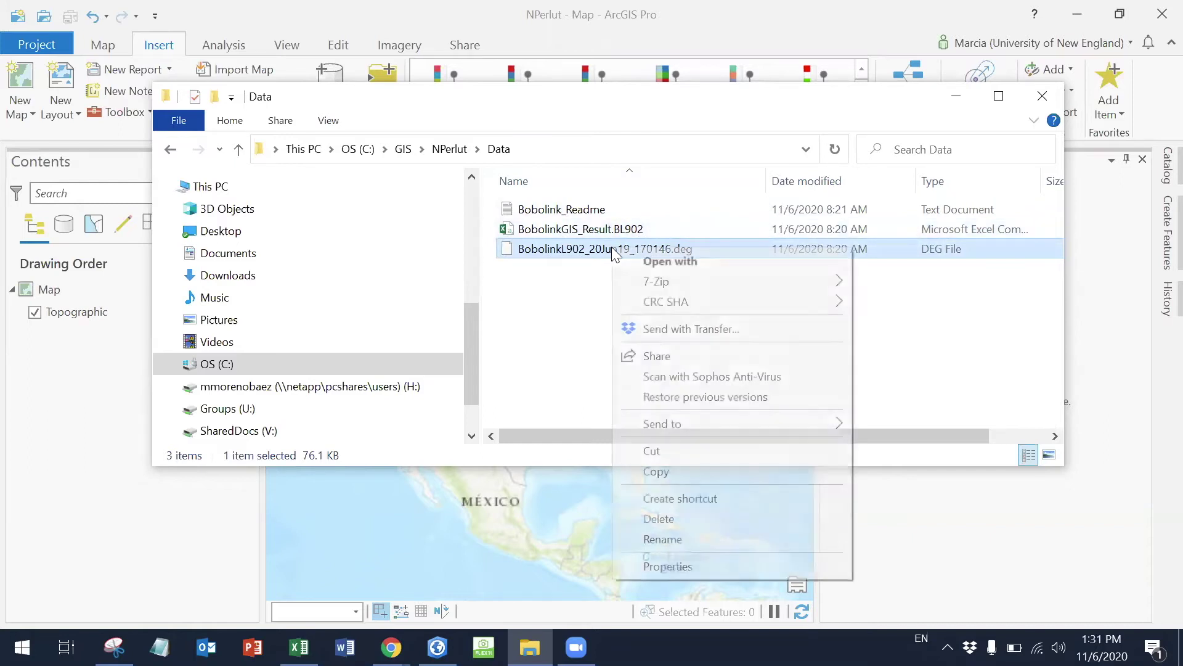
pyautogui.click(778, 424)
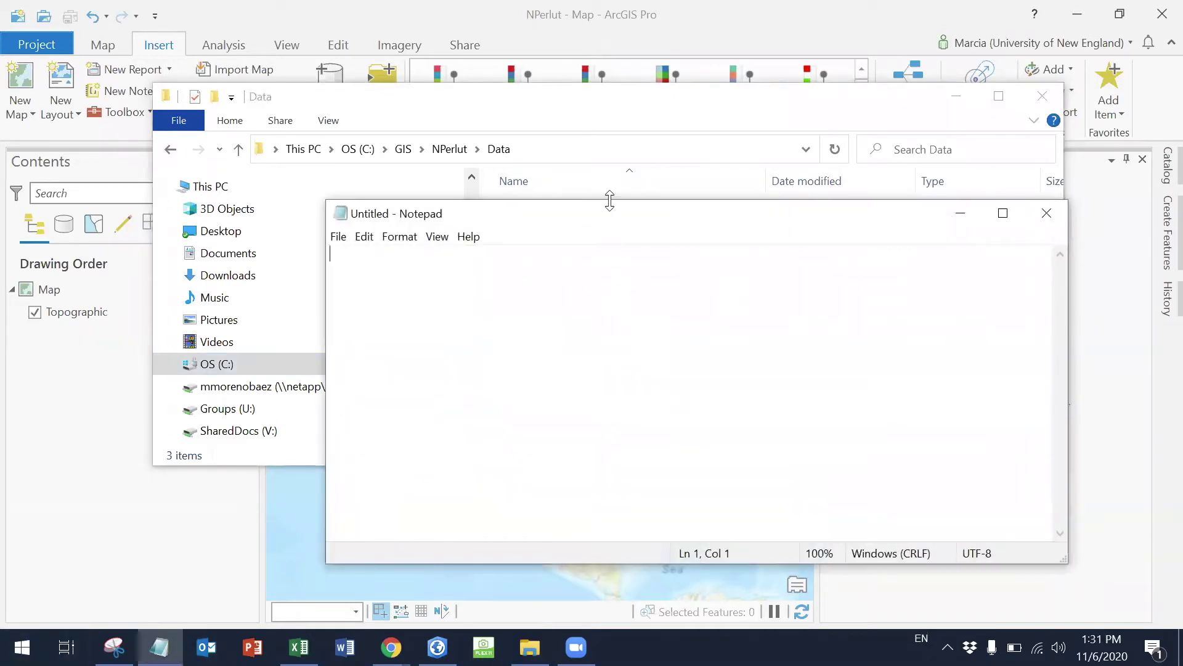
pyautogui.moveTo(610, 200); pyautogui.dragTo(609, 312)
pyautogui.click(338, 347)
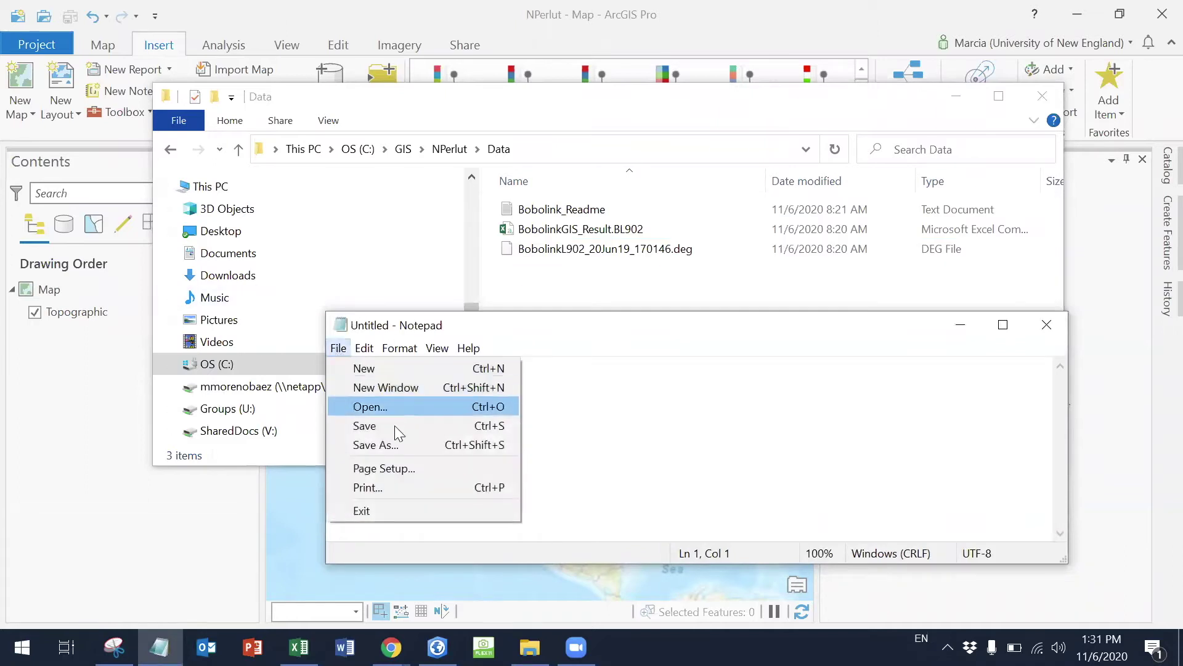
pyautogui.click(408, 408)
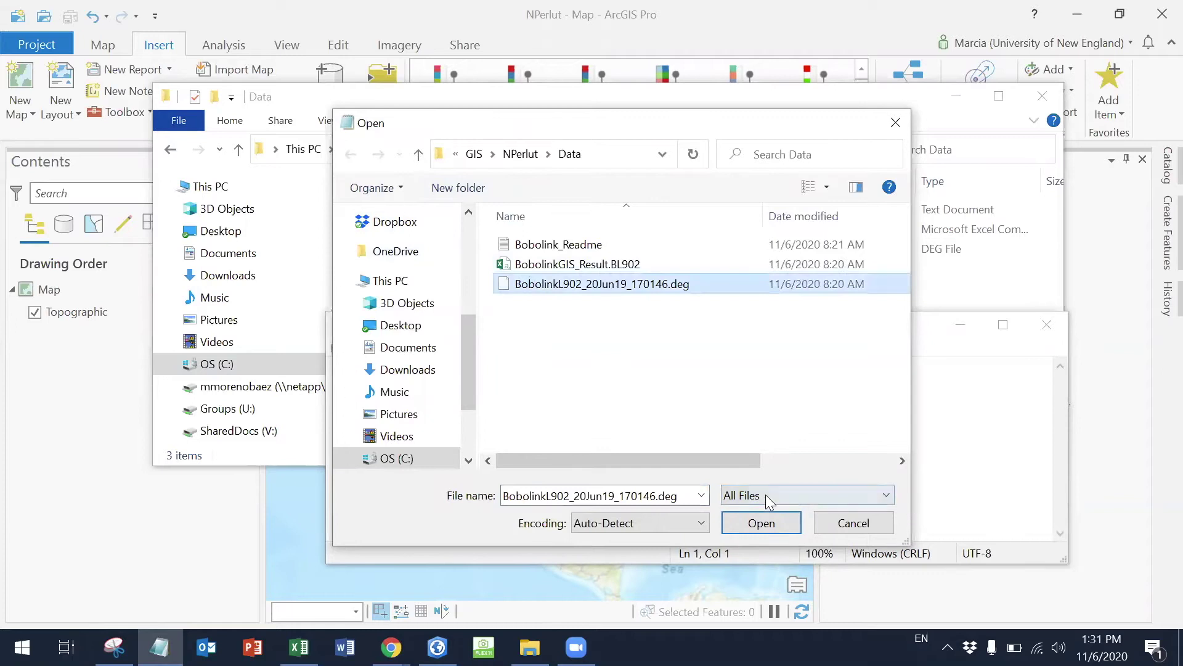
pyautogui.click(767, 519)
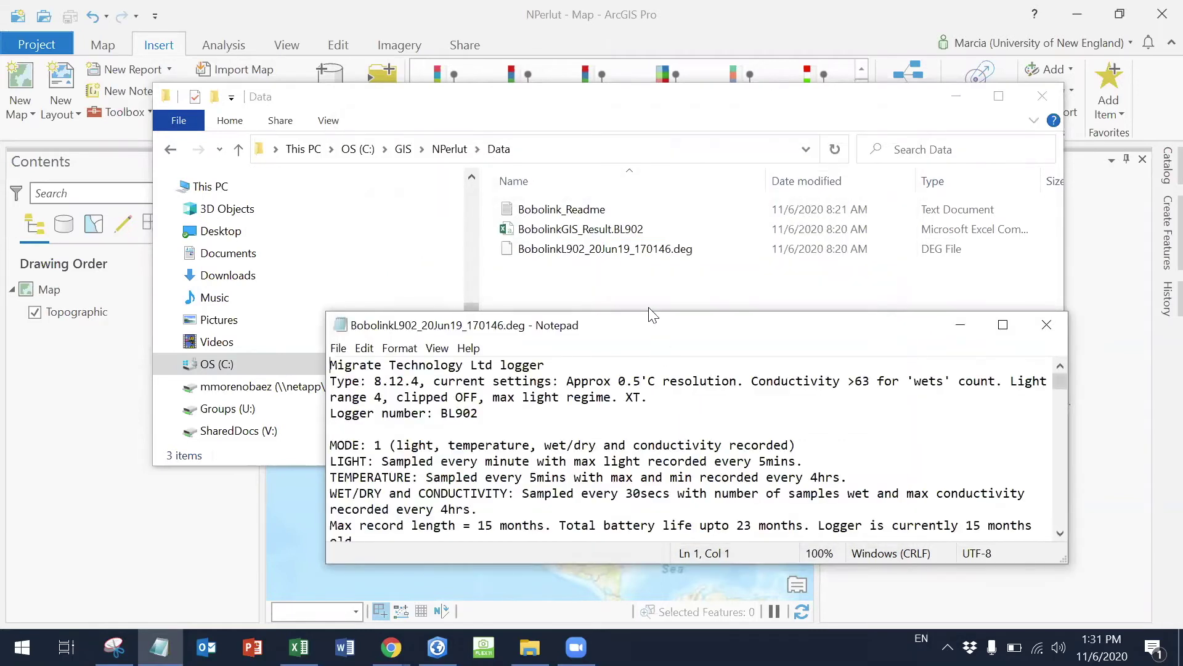
pyautogui.moveTo(641, 313); pyautogui.dragTo(645, 37)
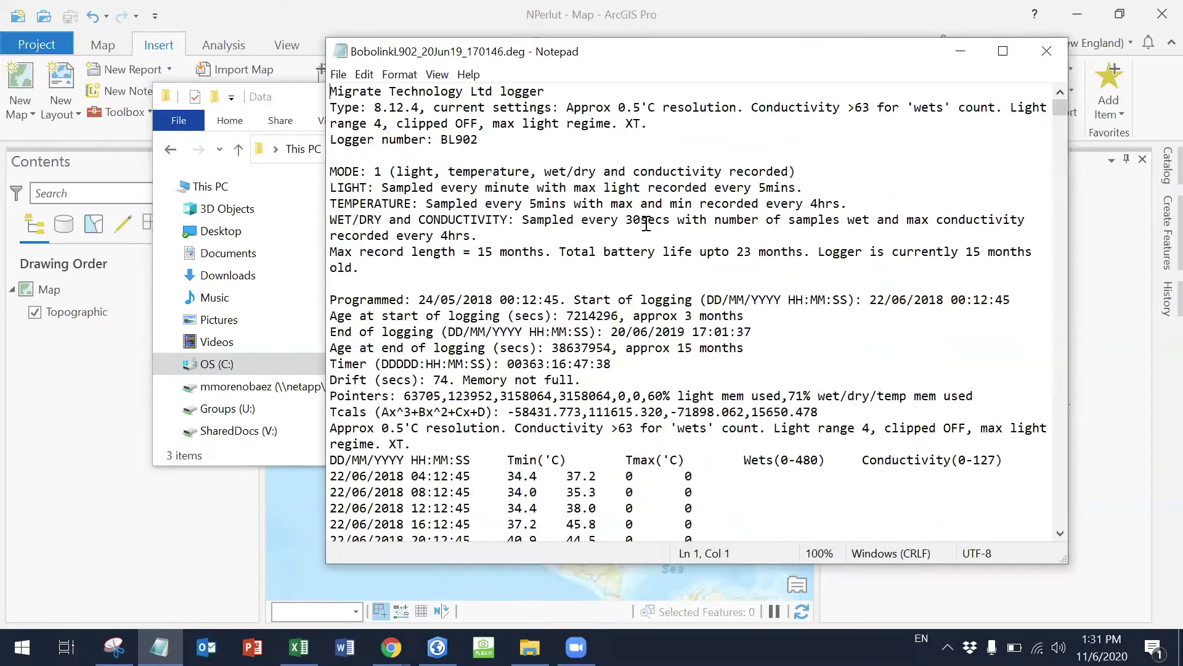
pyautogui.scroll(-4, 645, 222)
pyautogui.scroll(-10, 683, 239)
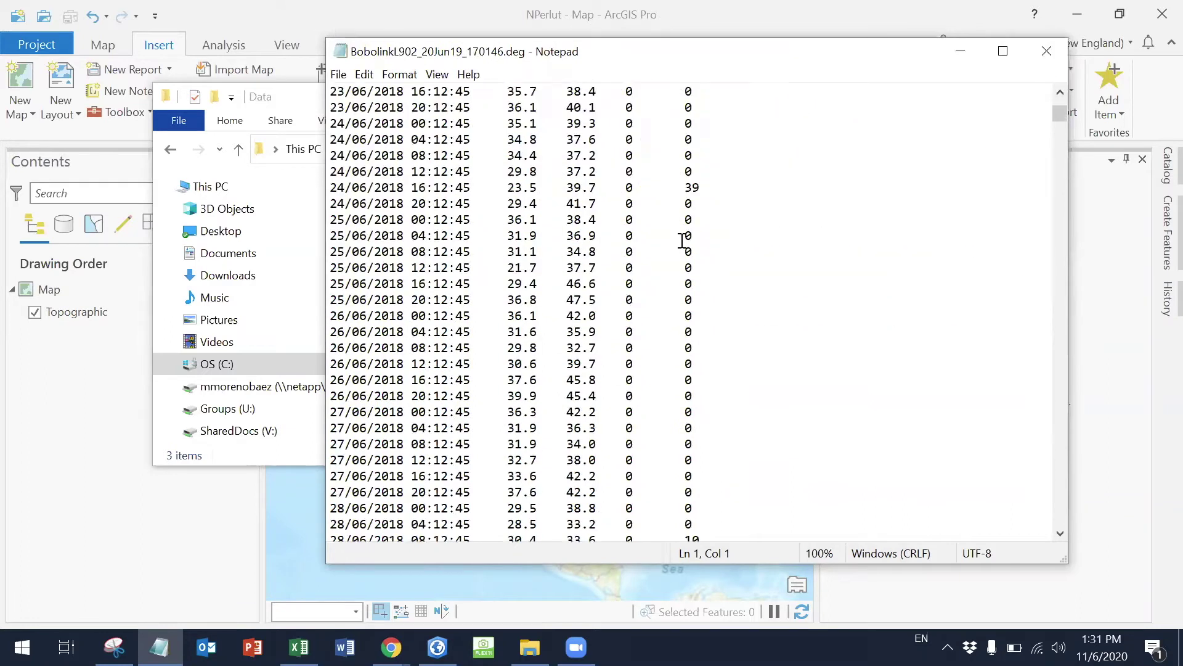
pyautogui.click(1047, 51)
pyautogui.click(558, 231)
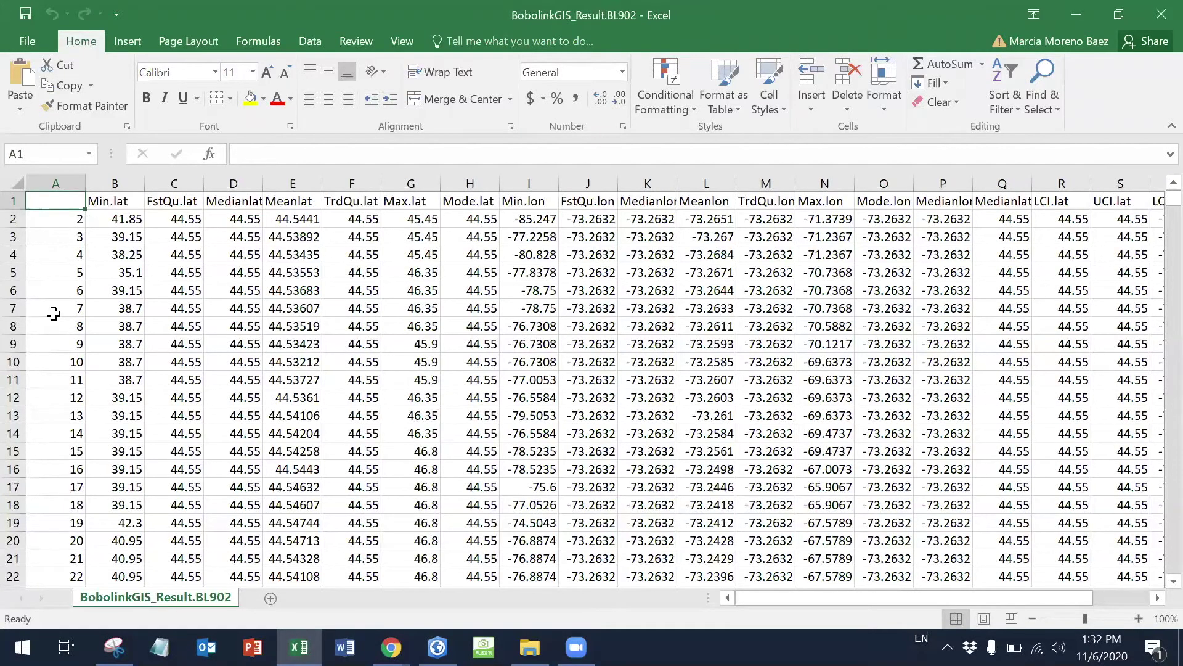
# Review the BL902 results sheet's header row, checking the Min.lat, Medianlat and Meanlat columns.
pyautogui.moveTo(875, 597); pyautogui.dragTo(874, 597)
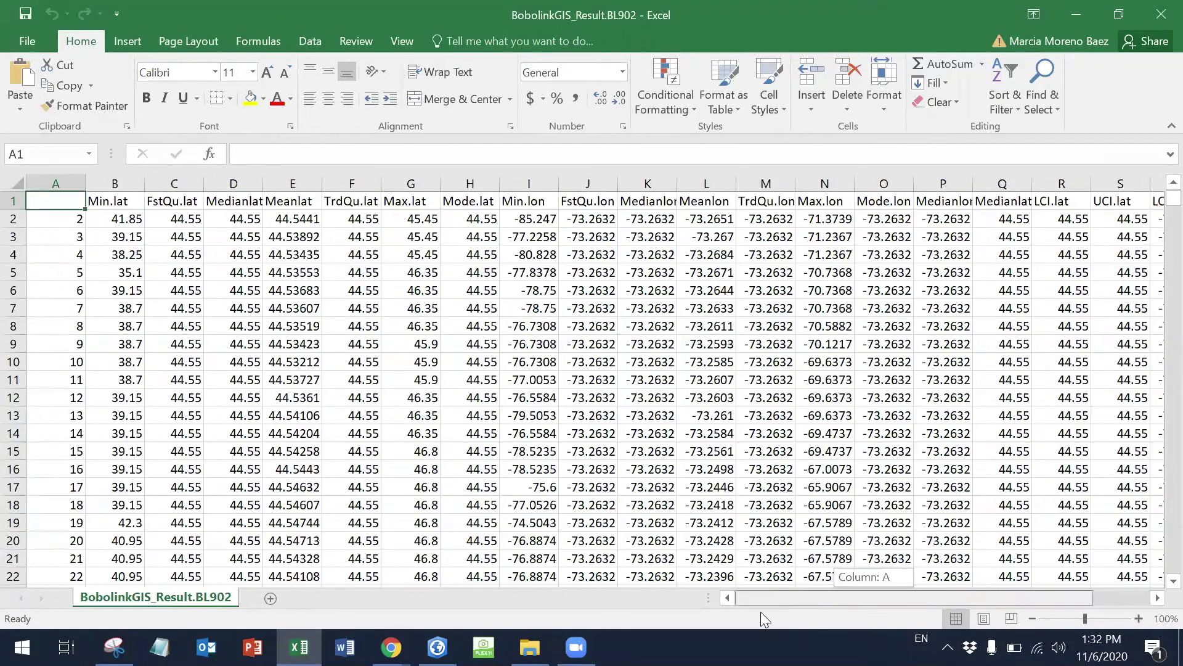
pyautogui.click(14, 199)
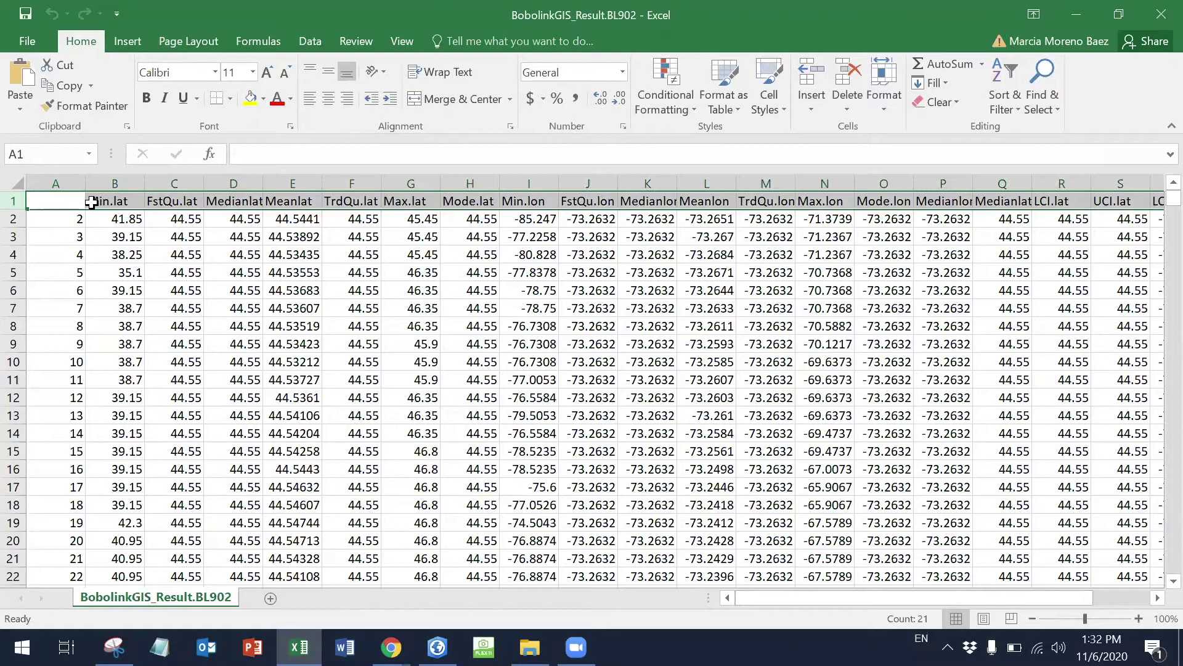
pyautogui.moveTo(785, 601)
pyautogui.mouseDown()
pyautogui.moveTo(920, 624)
pyautogui.moveTo(932, 611)
pyautogui.moveTo(765, 610)
pyautogui.mouseUp()
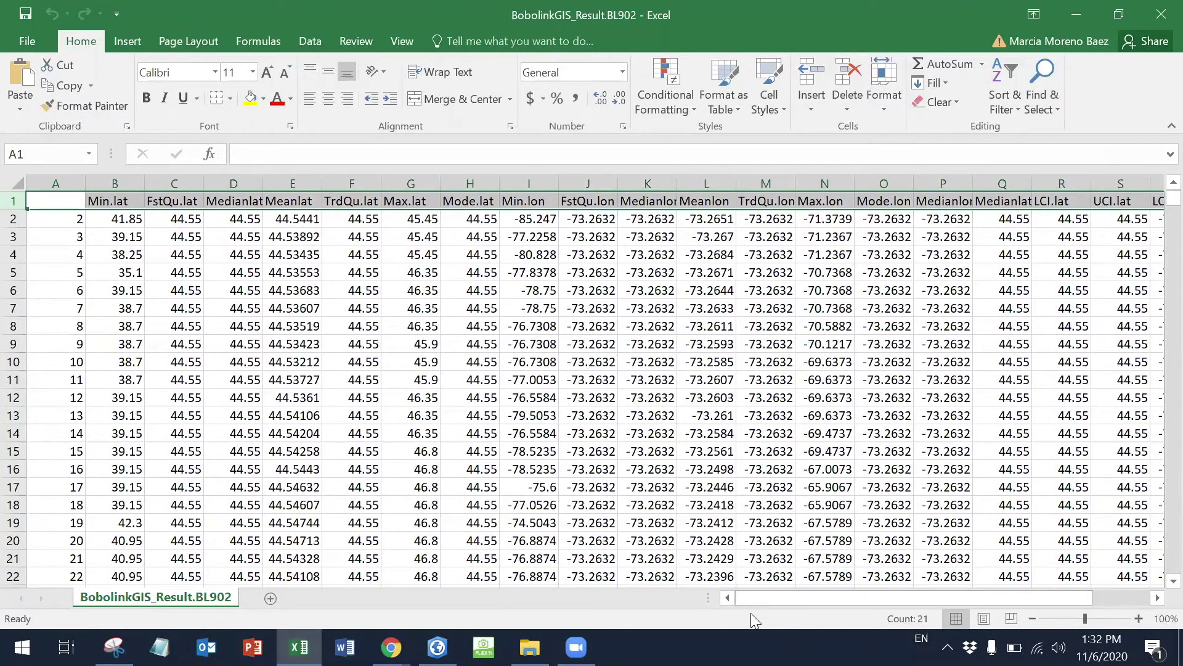
pyautogui.click(94, 202)
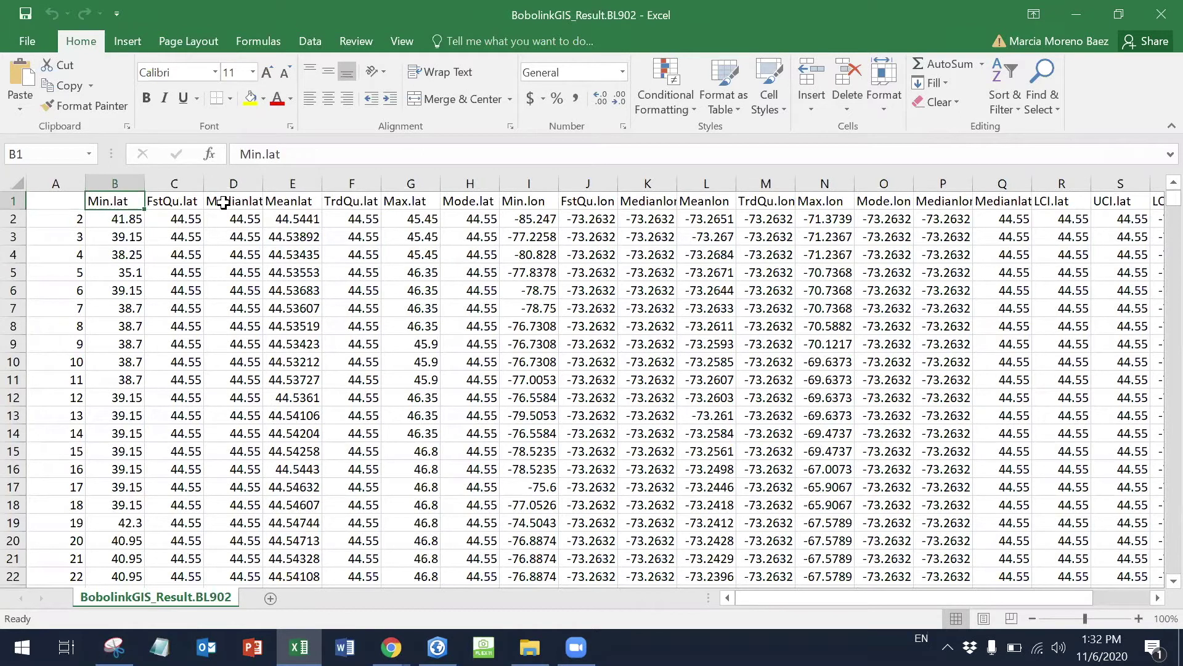
pyautogui.click(224, 204)
pyautogui.click(305, 205)
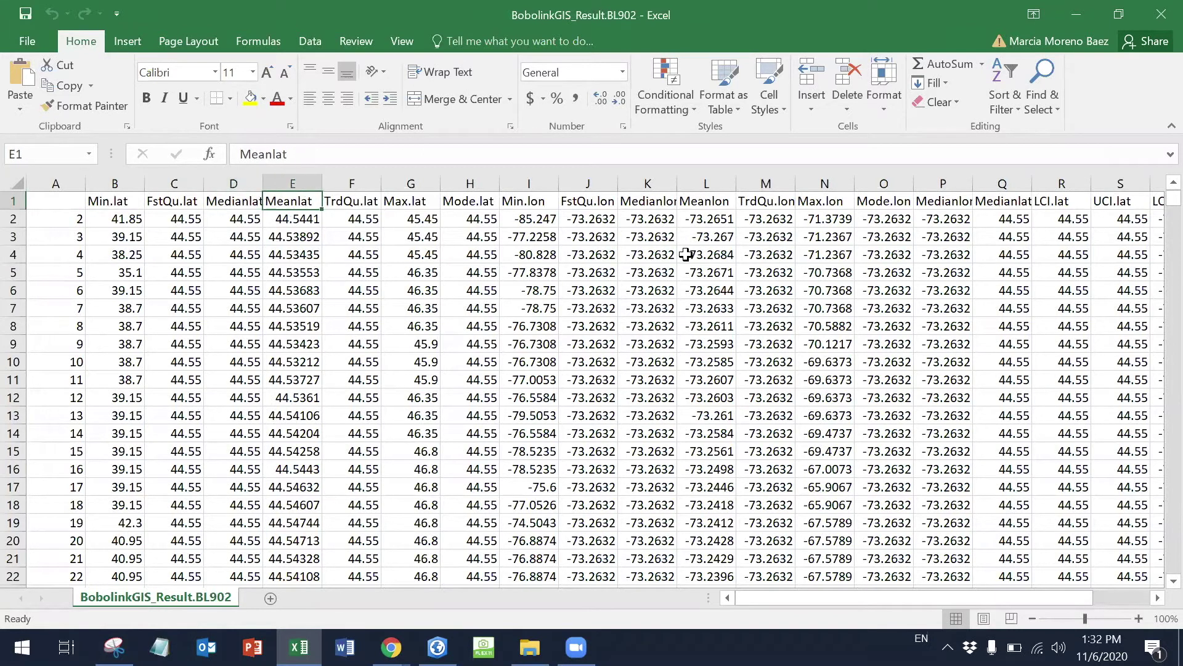
pyautogui.moveTo(1088, 599); pyautogui.dragTo(651, 523)
# Widen column E to show full decimals and fill the Meanlat (E1) and Meanlon (L1) headers yellow.
pyautogui.moveTo(320, 180); pyautogui.dragTo(365, 180)
pyautogui.click(330, 183)
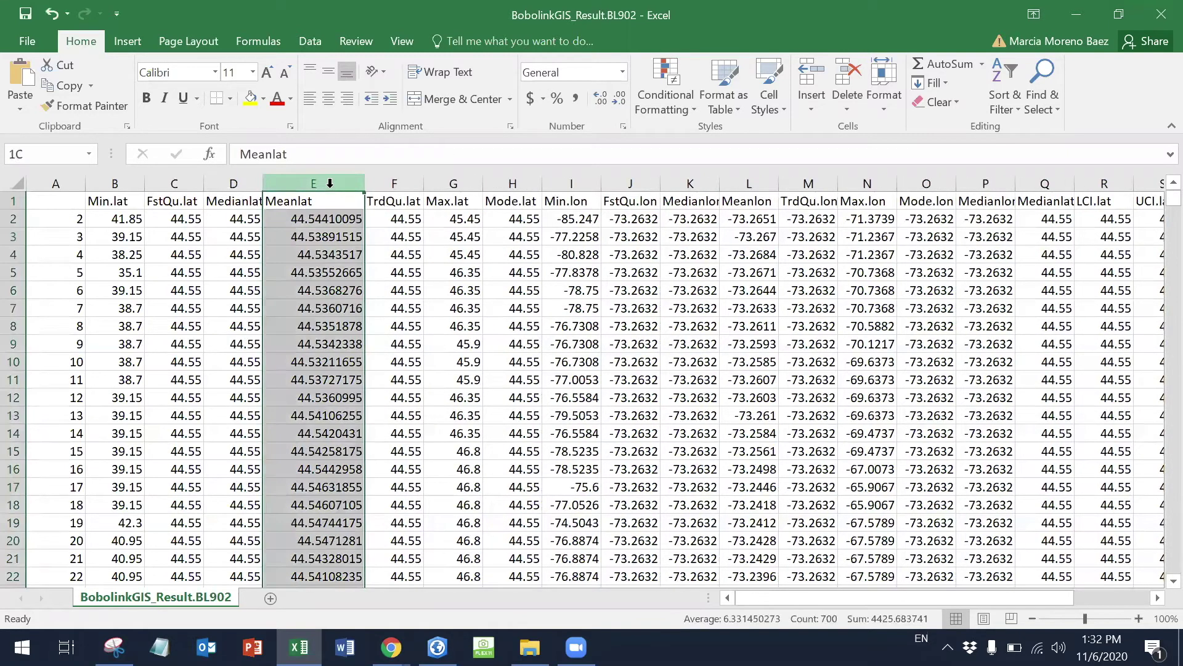
pyautogui.click(281, 207)
pyautogui.click(251, 95)
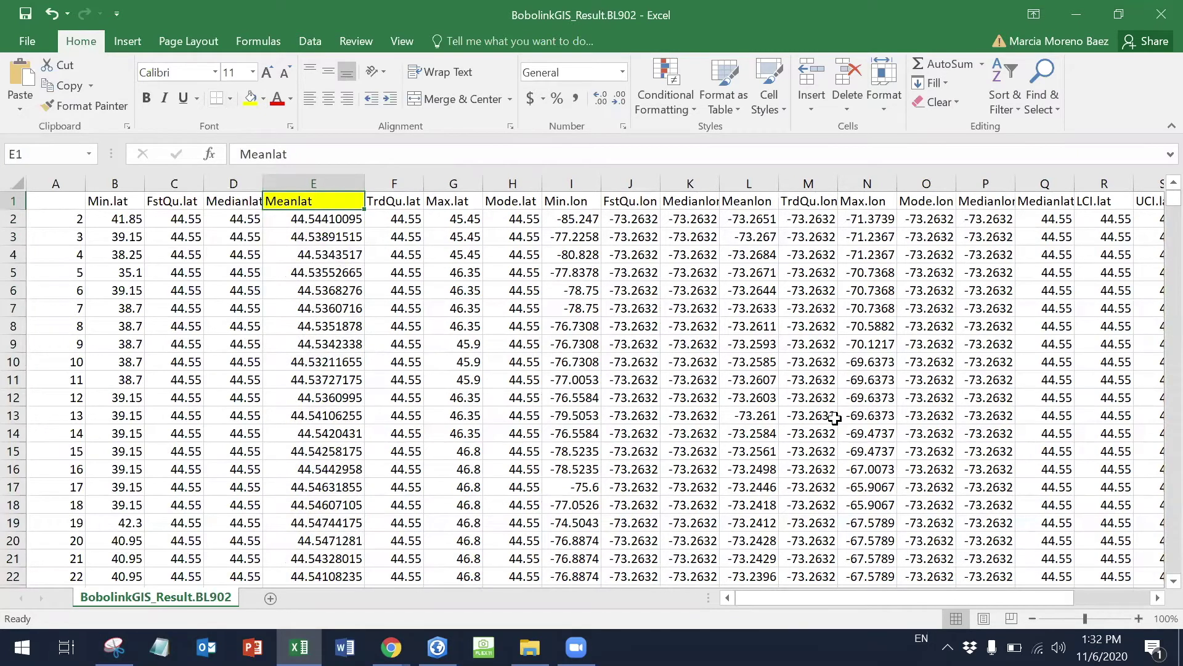
pyautogui.click(762, 202)
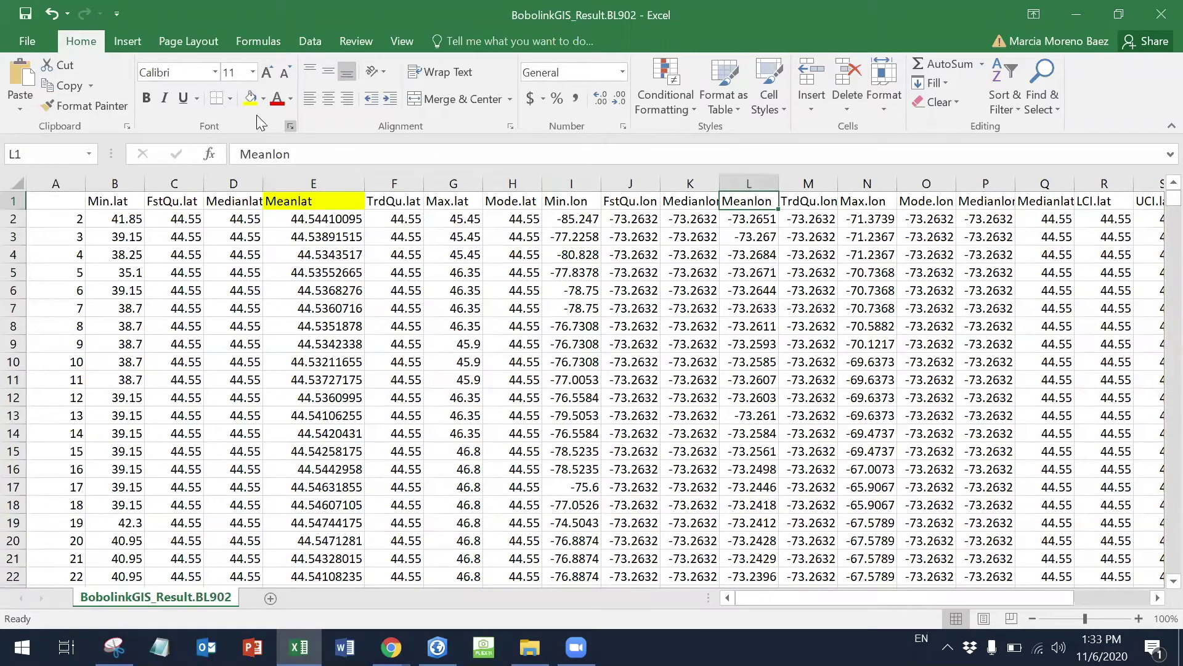
pyautogui.click(250, 98)
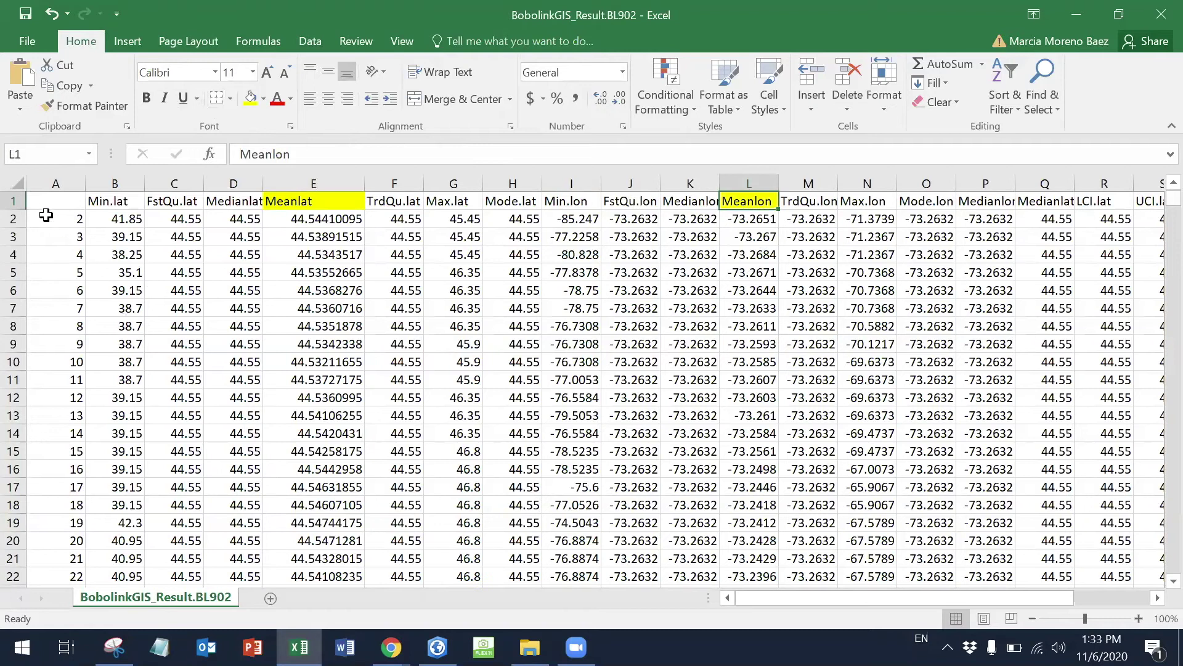
pyautogui.click(13, 201)
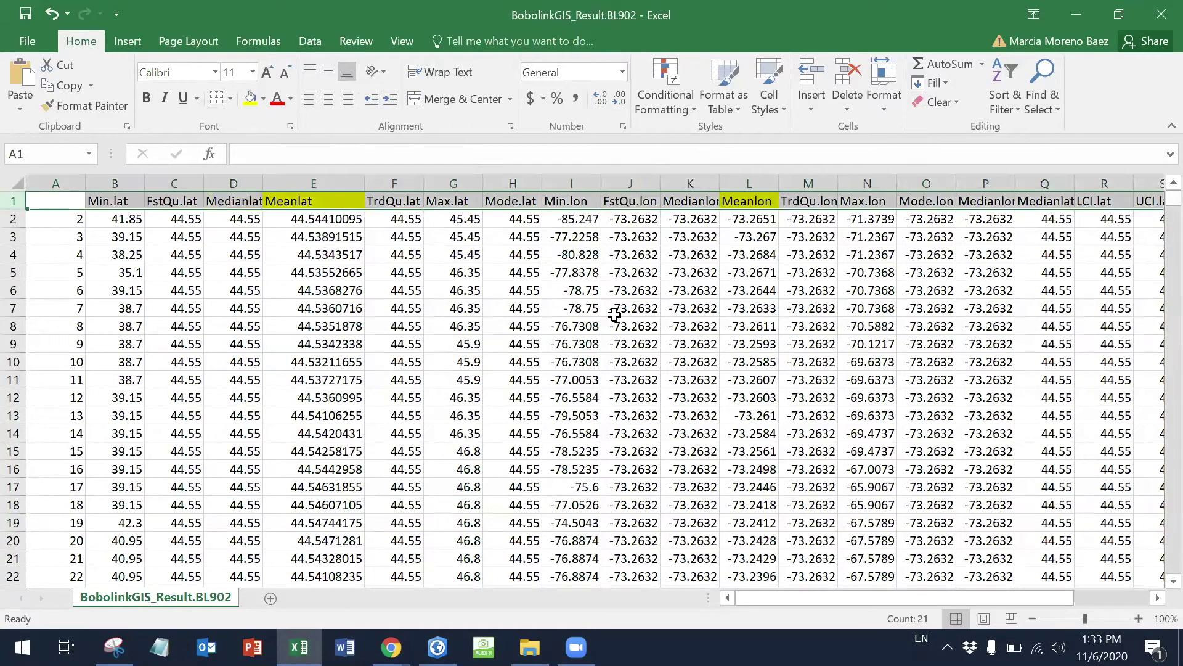
# Enter the header ID in empty cell A1.
pyautogui.click(62, 203)
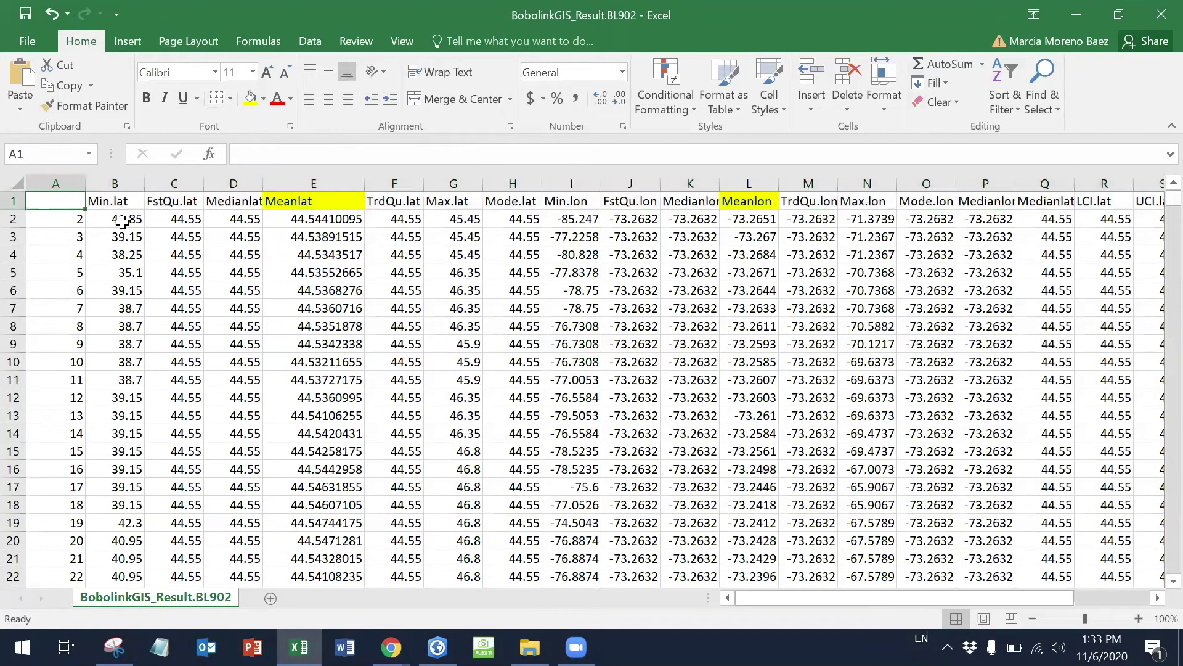
pyautogui.write('ID')
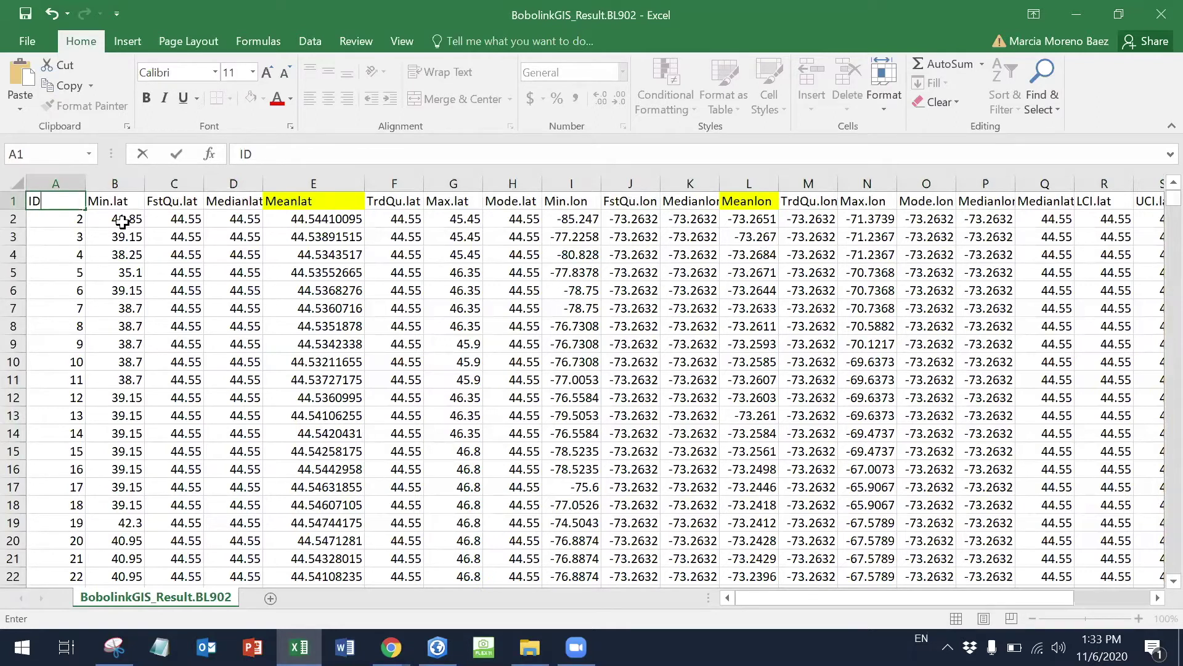
pyautogui.press('Return')
pyautogui.press('Up')
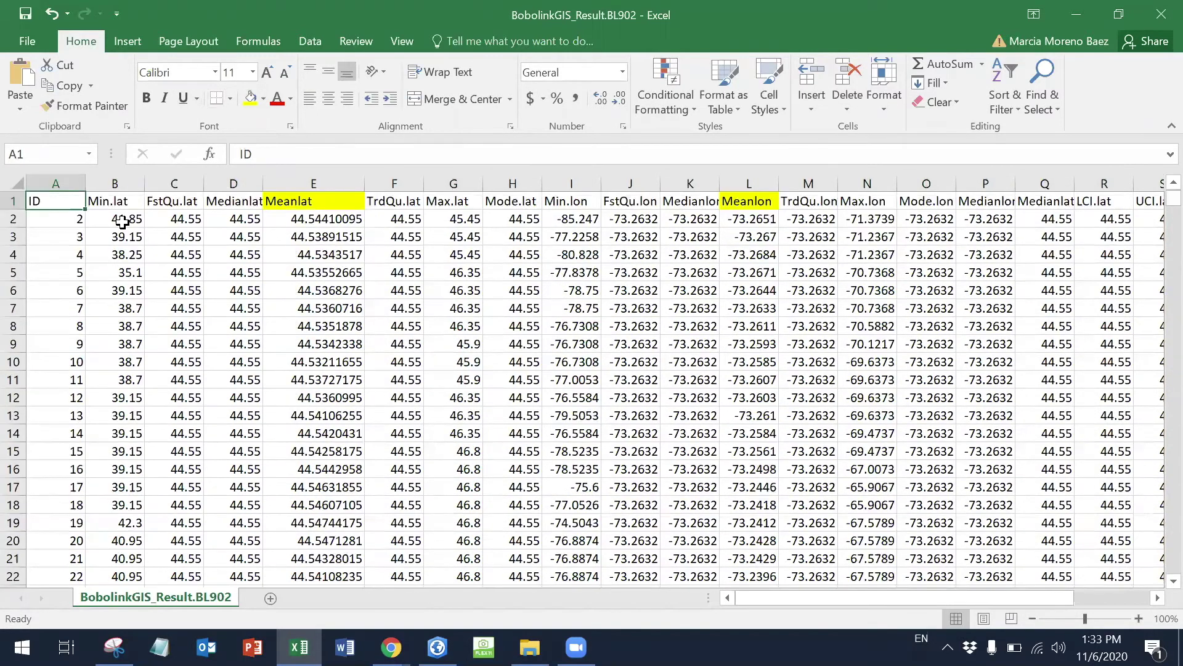
pyautogui.press('Right')
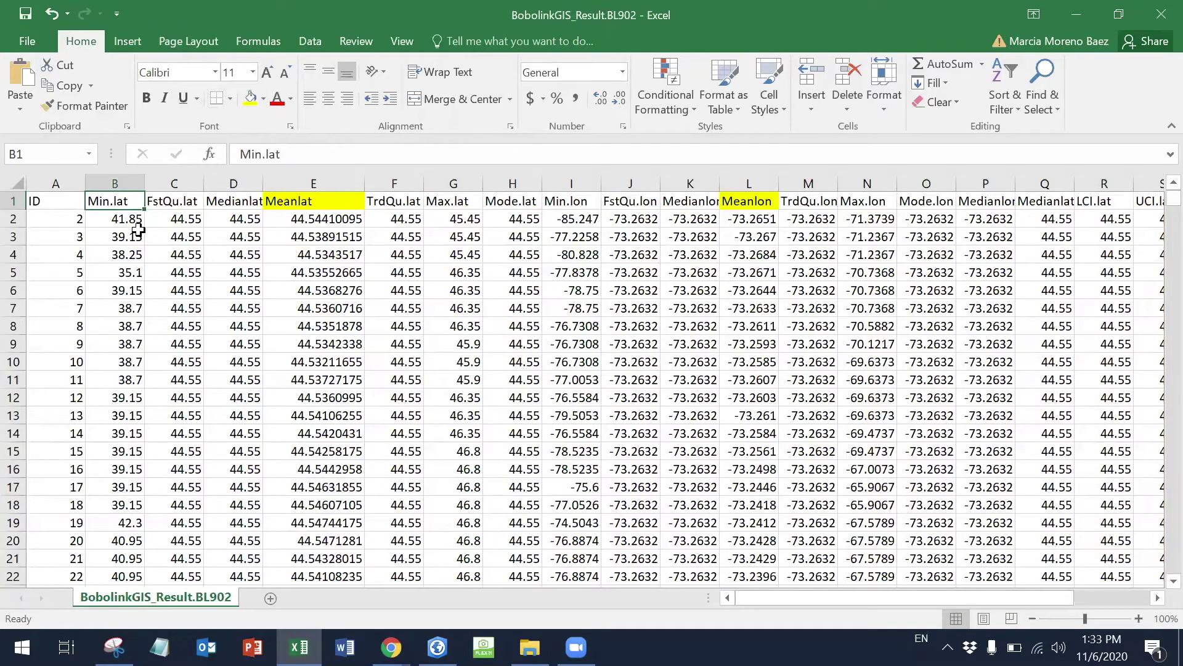
# Select header row 1 and bring up the Find & Select options.
pyautogui.click(263, 156)
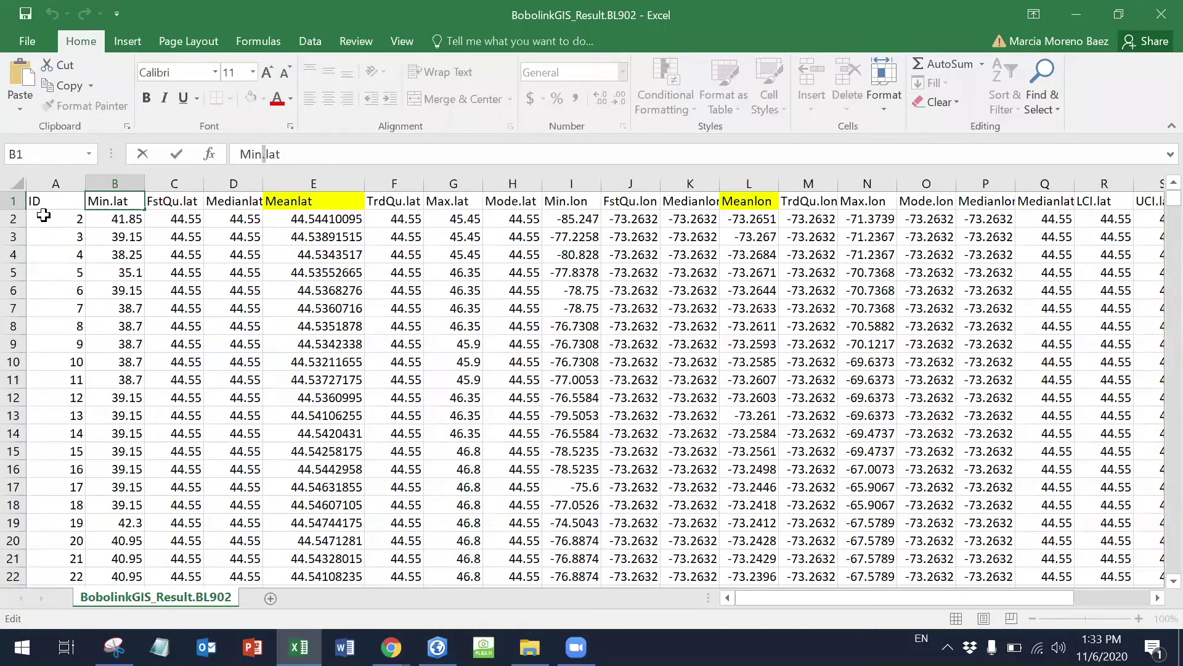
pyautogui.click(14, 201)
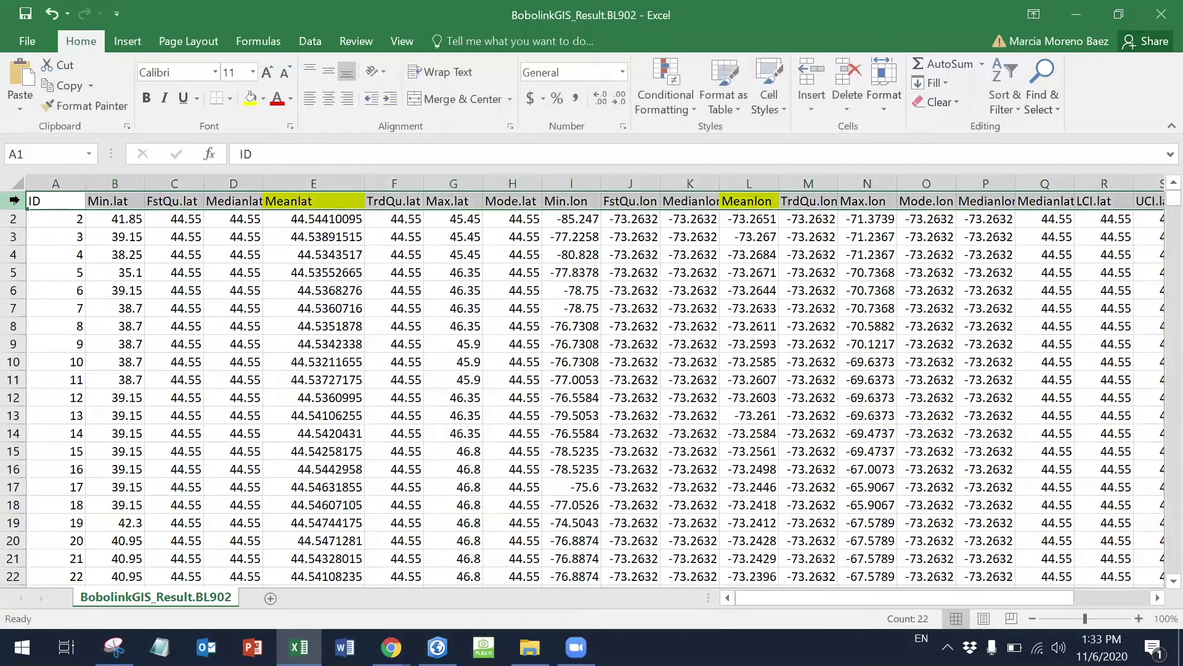
pyautogui.click(1050, 106)
# Replace every '.' in the headers with nothing (14 replacements), so Min.lat becomes Minlat.
pyautogui.click(1072, 152)
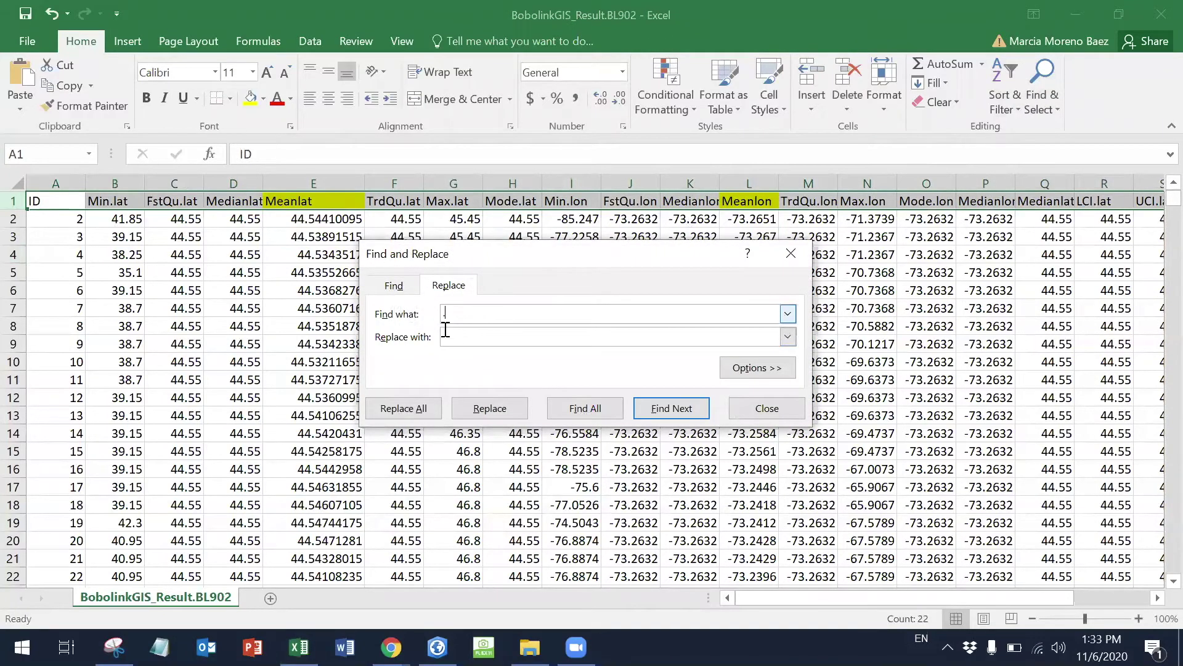
pyautogui.write('.')
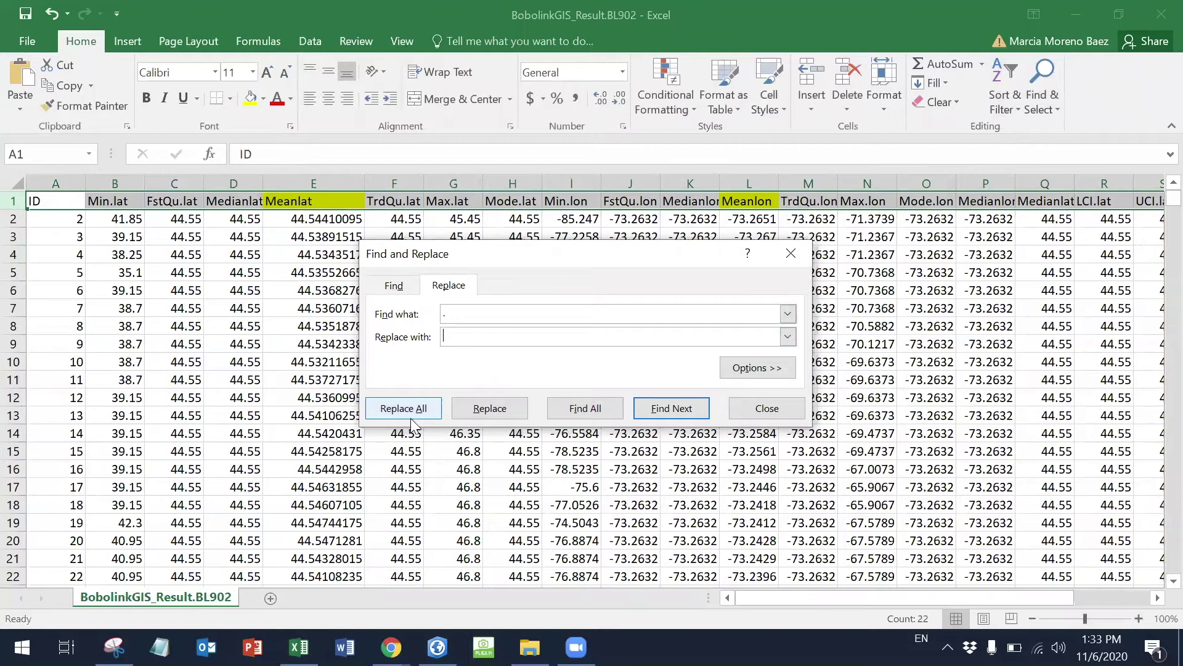
pyautogui.click(403, 410)
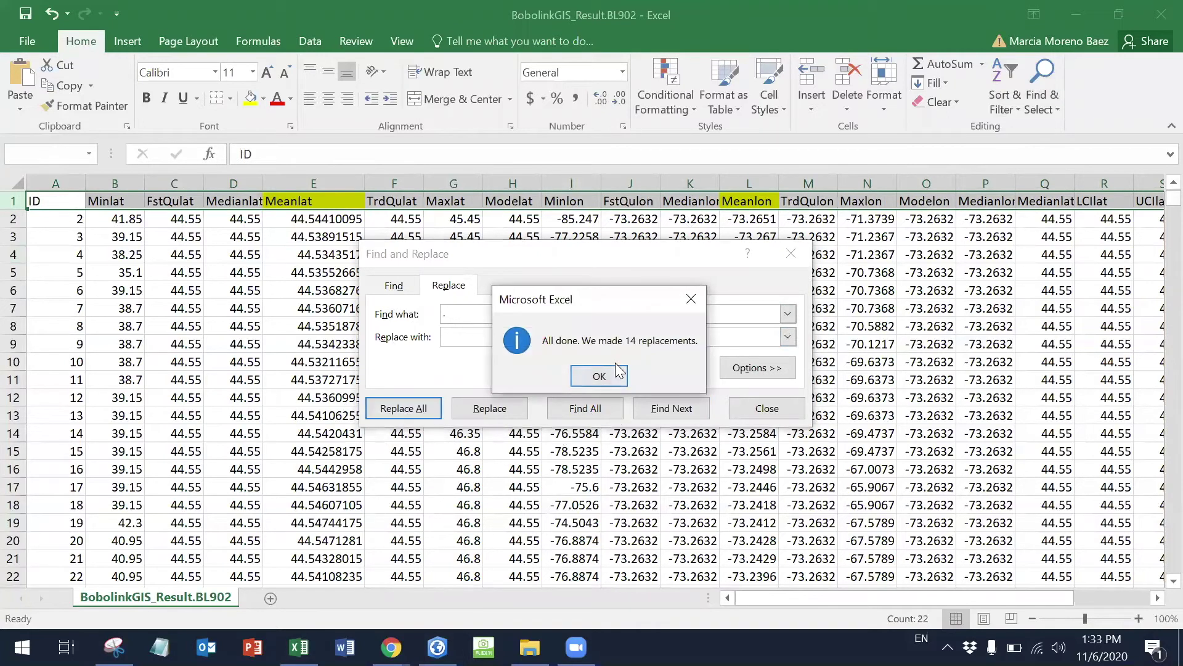
pyautogui.click(613, 380)
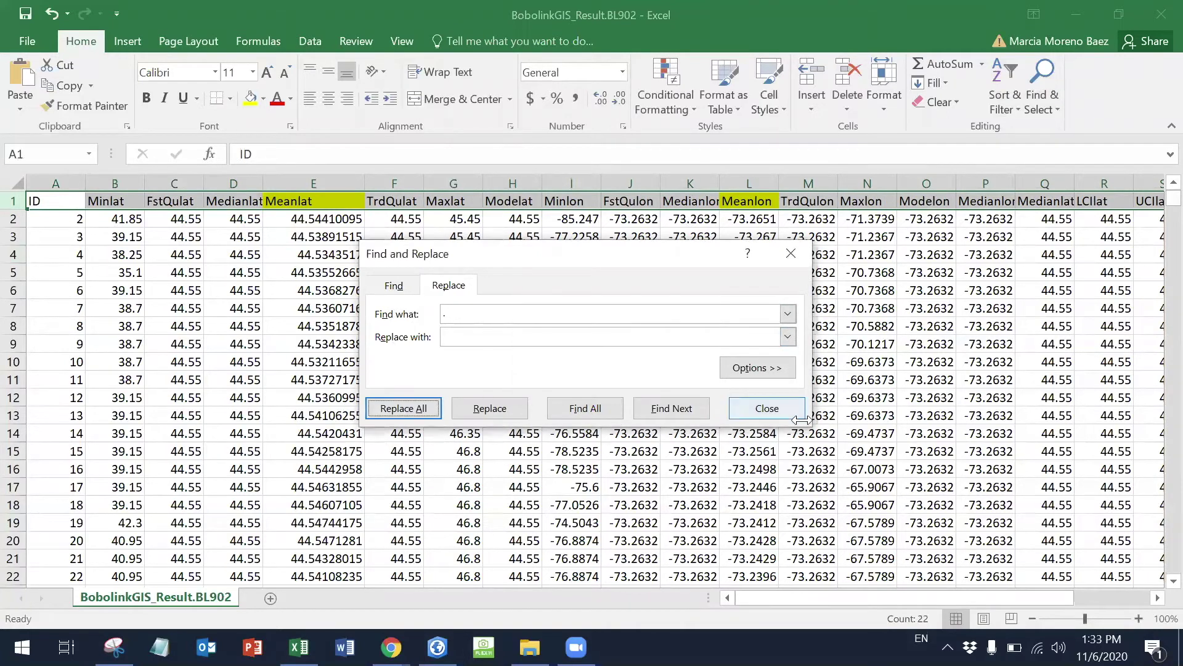
pyautogui.click(758, 406)
pyautogui.click(111, 216)
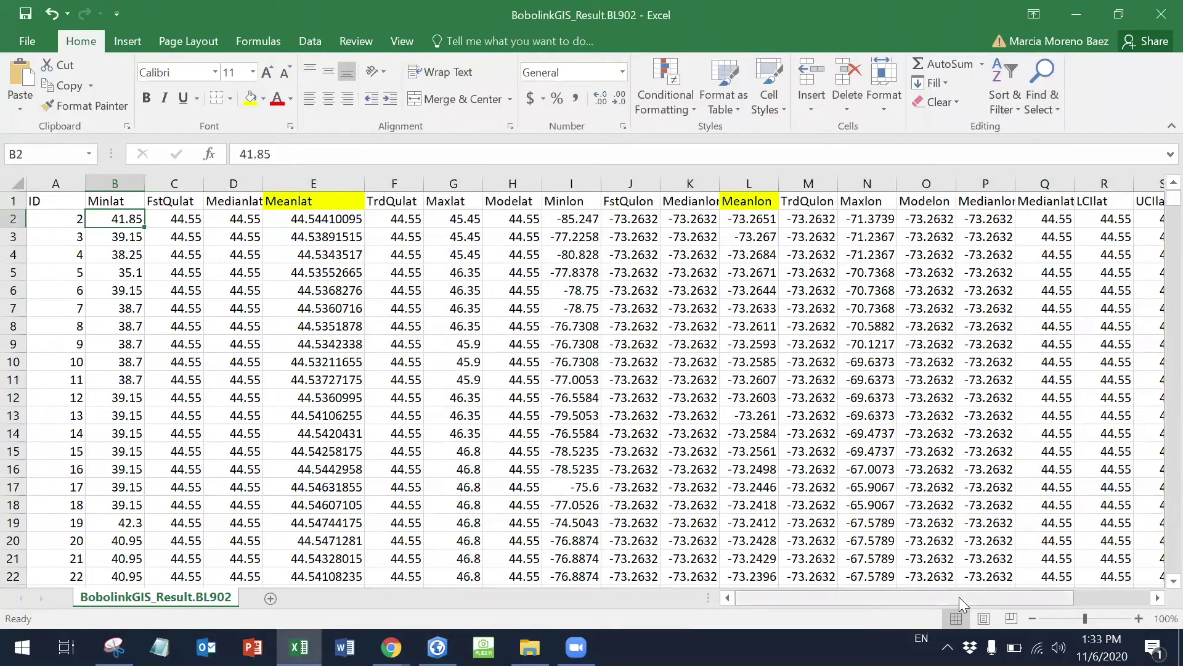
pyautogui.moveTo(959, 596); pyautogui.dragTo(1156, 606)
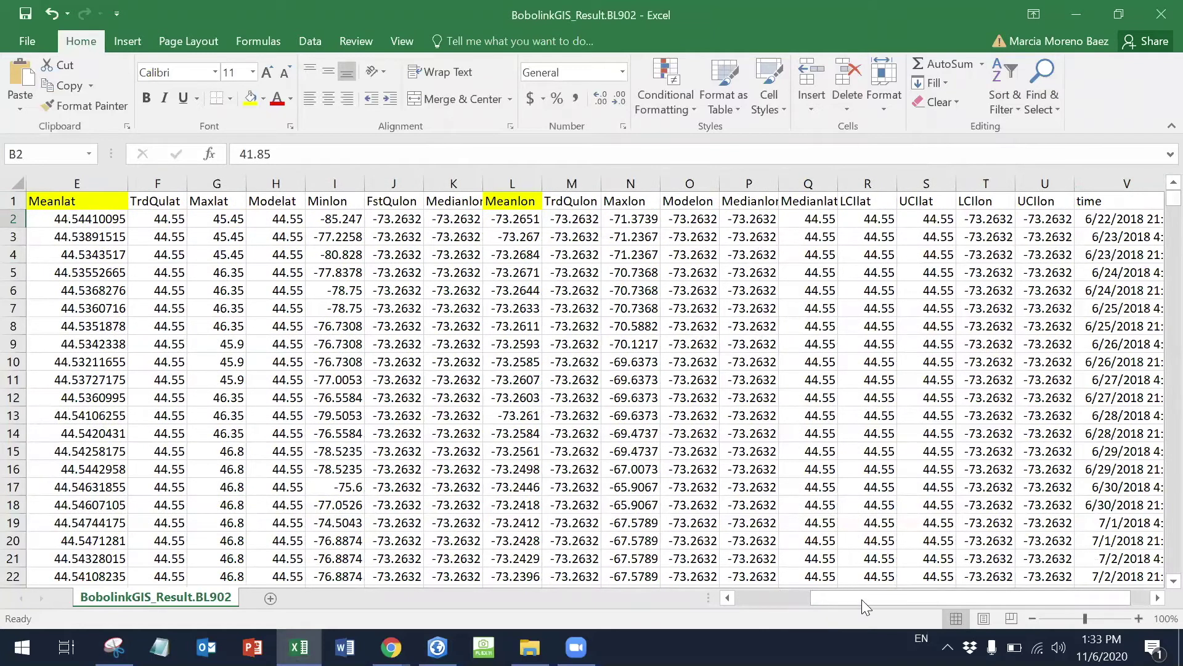
pyautogui.moveTo(862, 599); pyautogui.dragTo(573, 593)
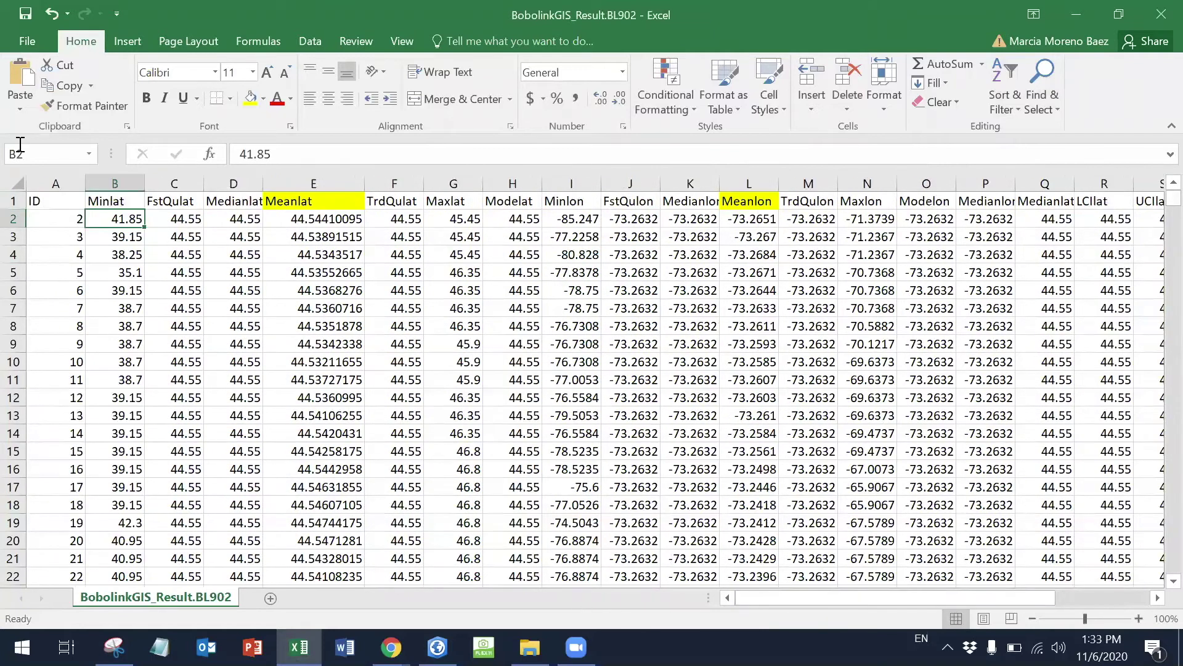
# Save the results file in CSV format and close Excel without saving again.
pyautogui.click(25, 15)
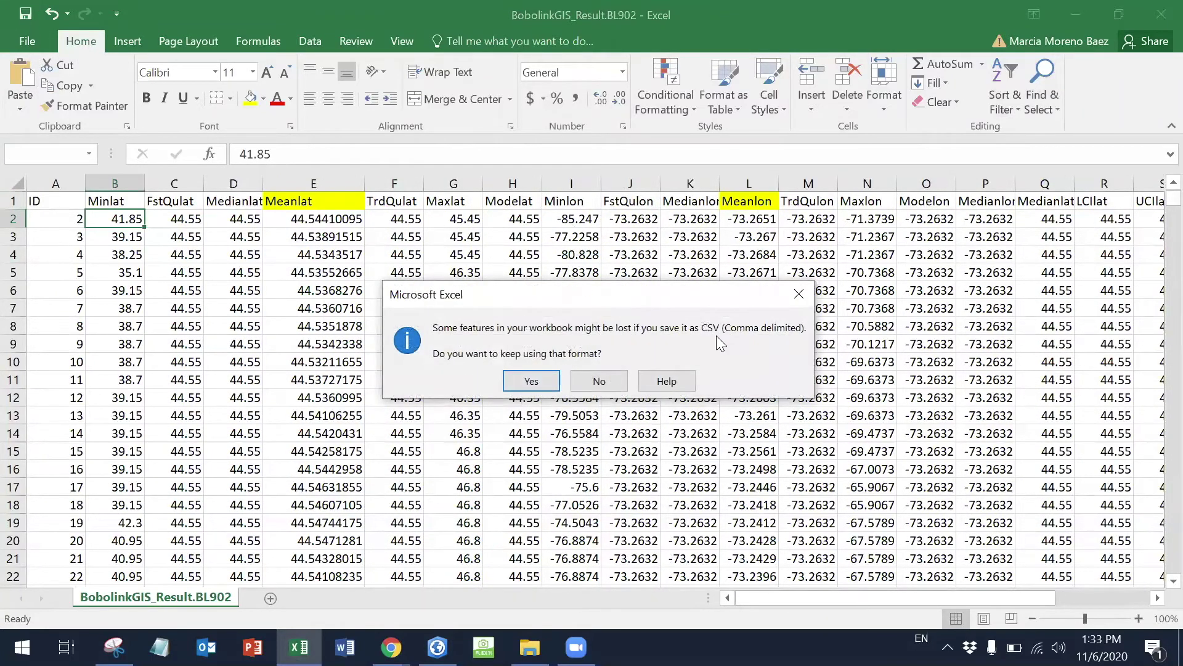
pyautogui.click(532, 383)
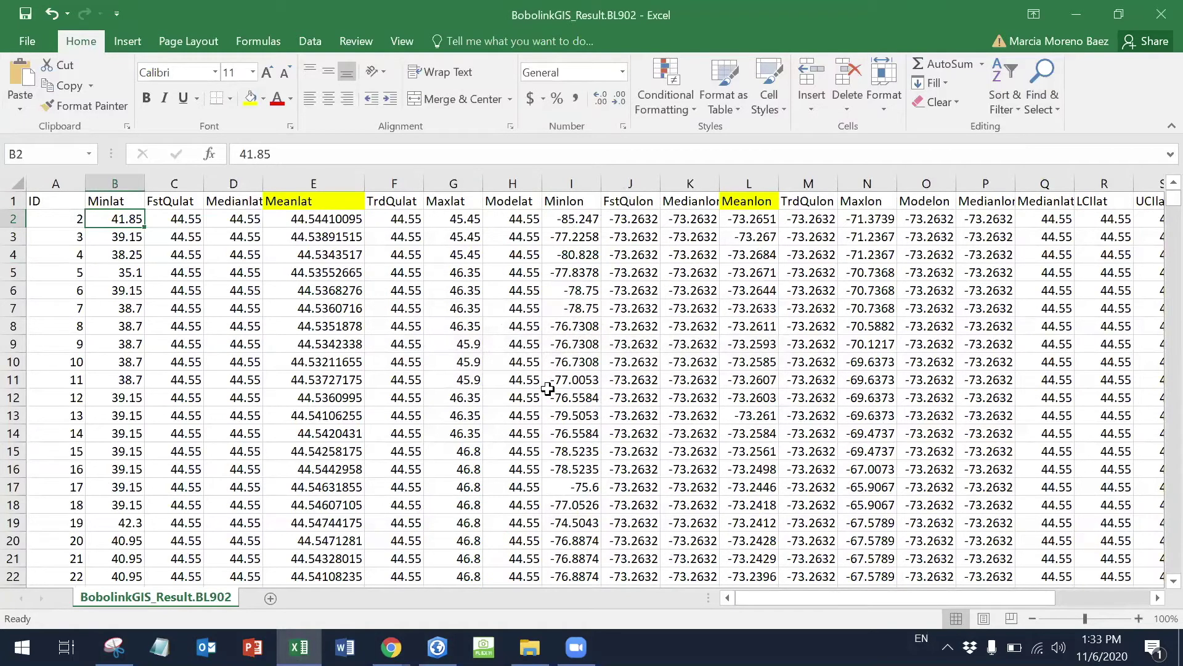
pyautogui.click(1162, 13)
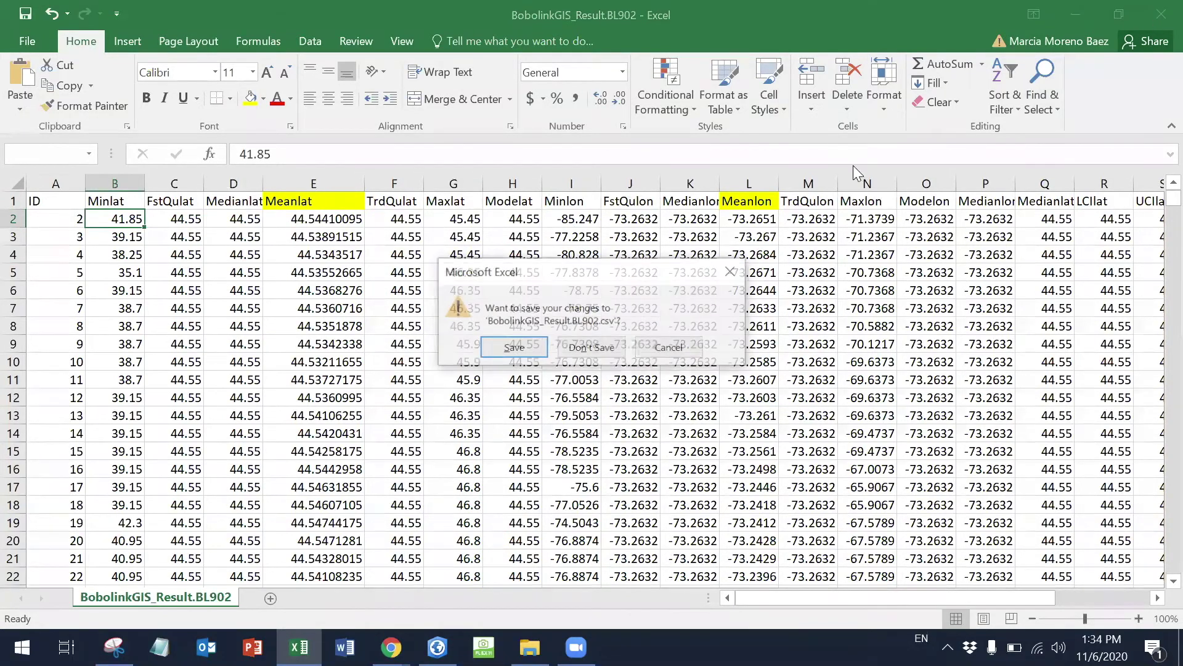
pyautogui.click(592, 349)
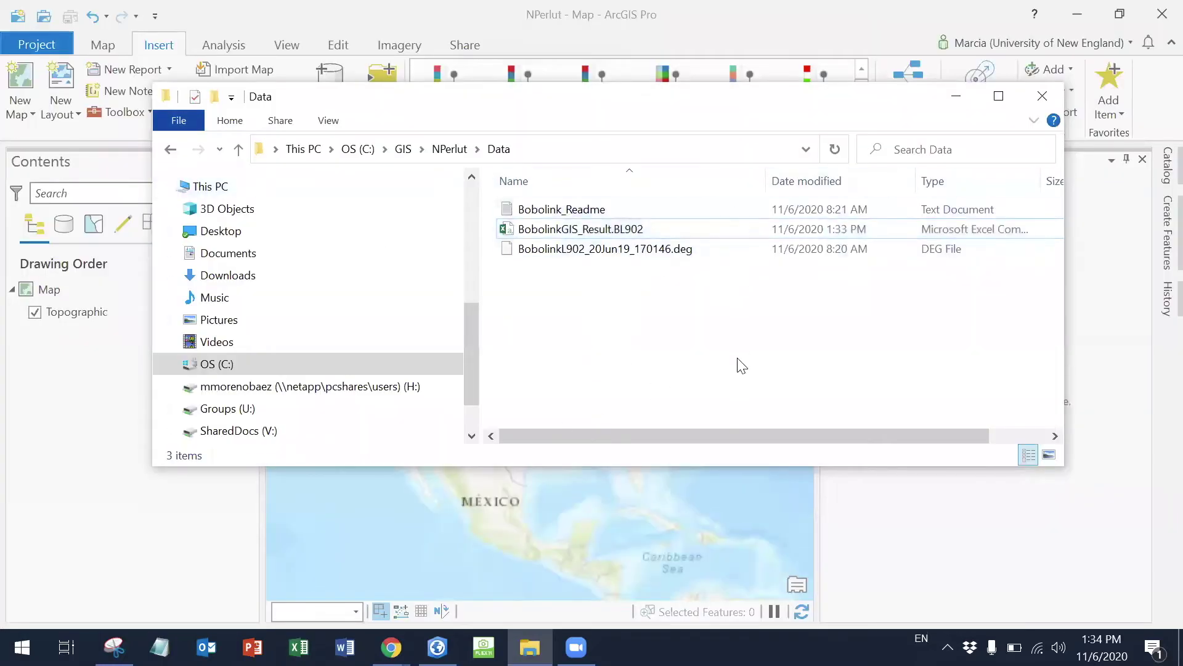
# Rename BobolinkGIS_Result.BL902 to BobolinkGIS_ResultBL902 by deleting the dot.
pyautogui.click(614, 236)
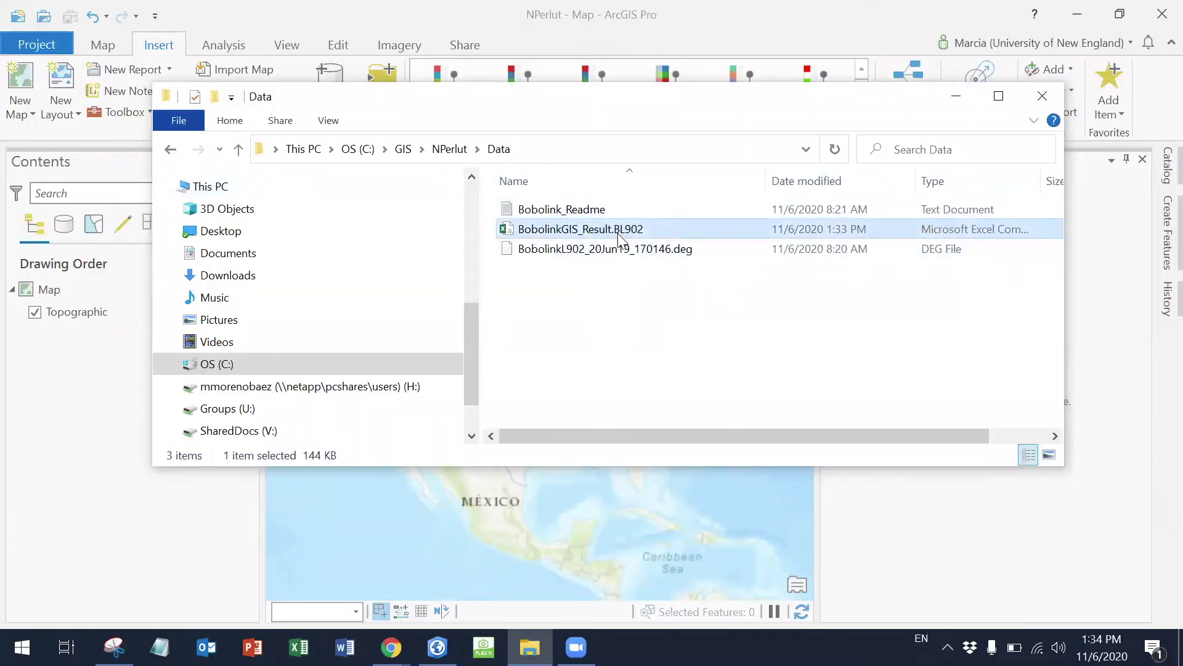
pyautogui.click(619, 236)
pyautogui.click(619, 234)
pyautogui.press('BackSpace')
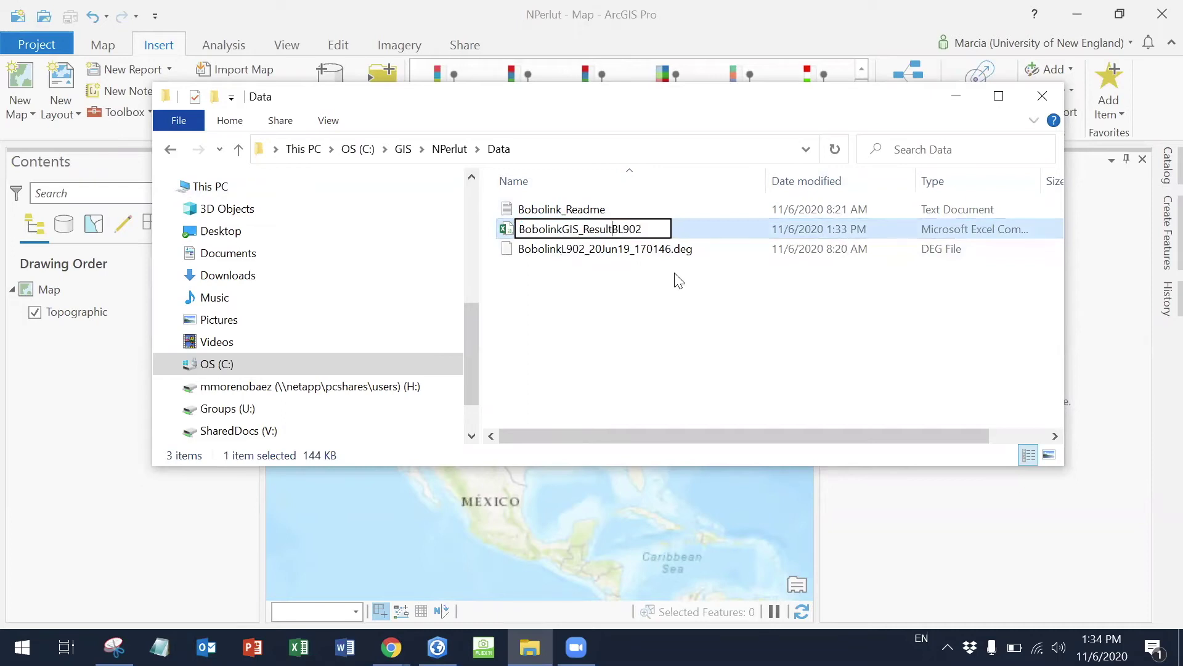
pyautogui.click(691, 287)
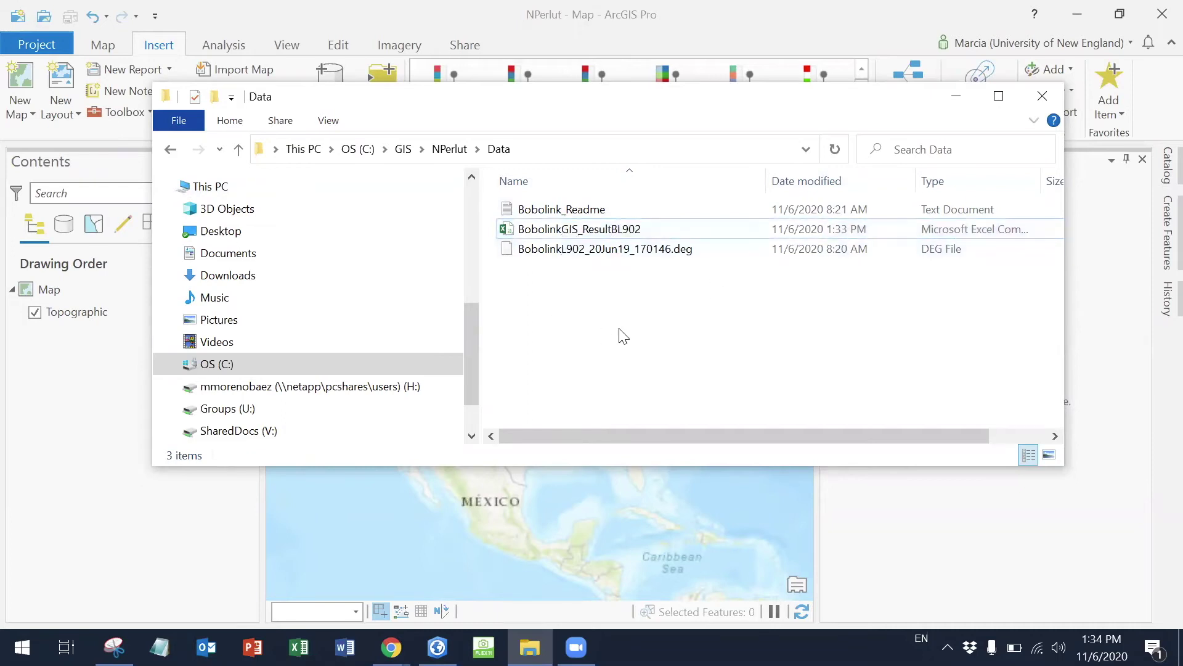
# In ArcGIS Pro's Add Data, browse to C:\GIS\NPerlut\Data and select BobolinkGIS_ResultBL902.csv.
pyautogui.click(91, 383)
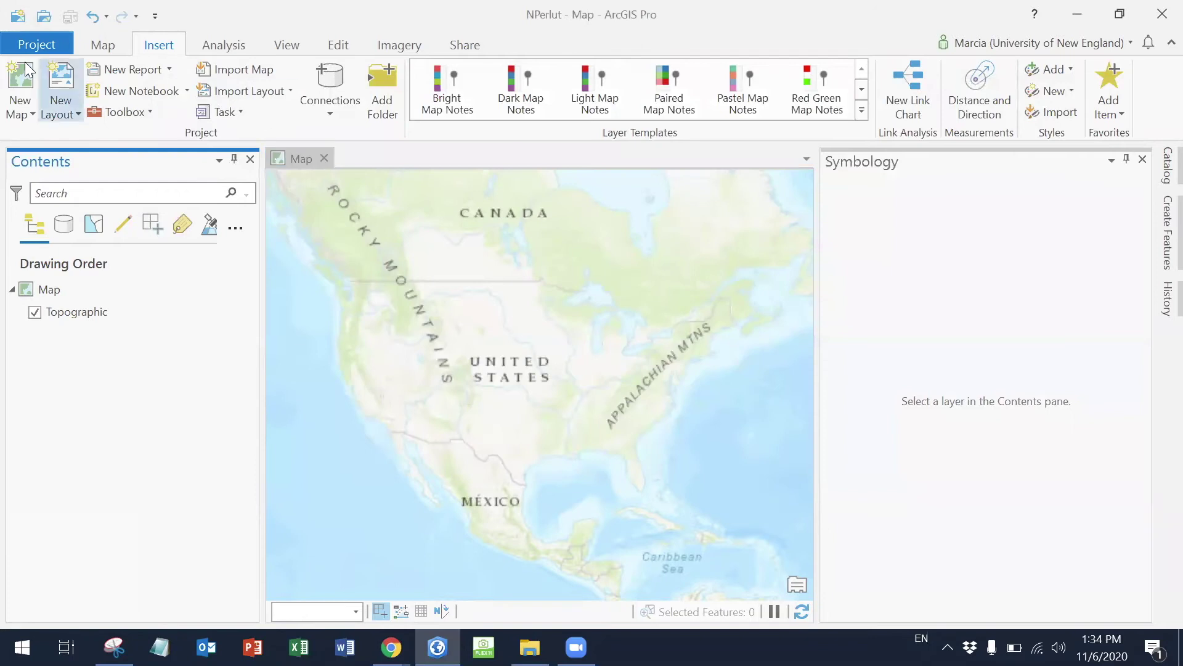
pyautogui.click(99, 45)
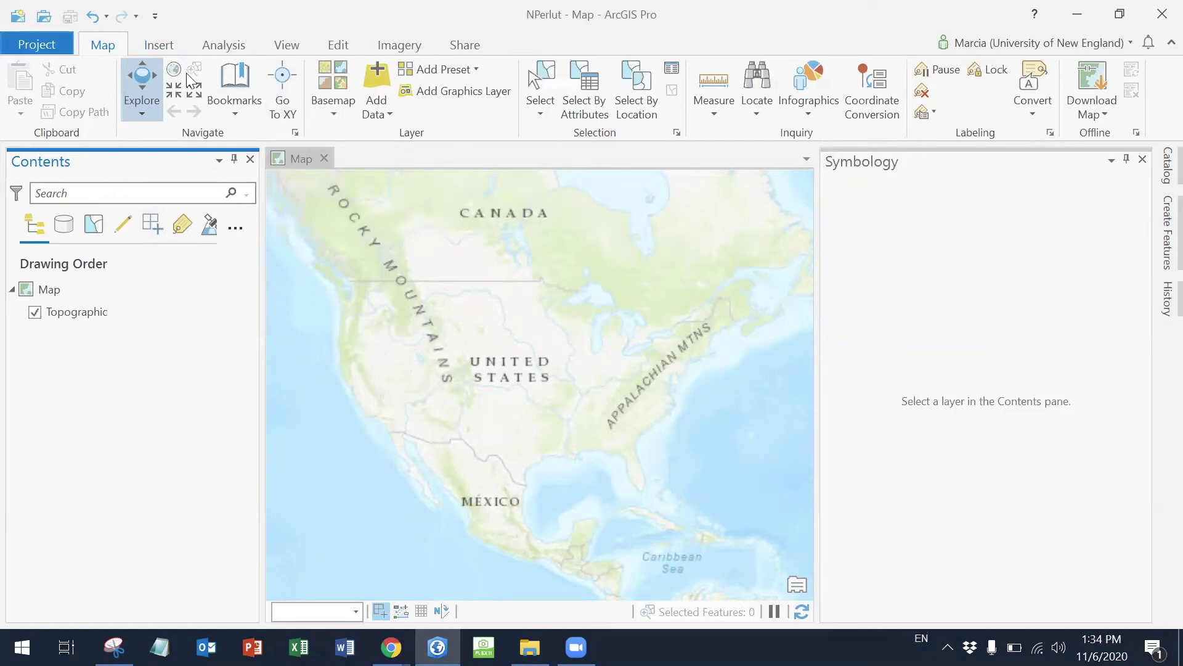
pyautogui.click(375, 88)
pyautogui.click(305, 507)
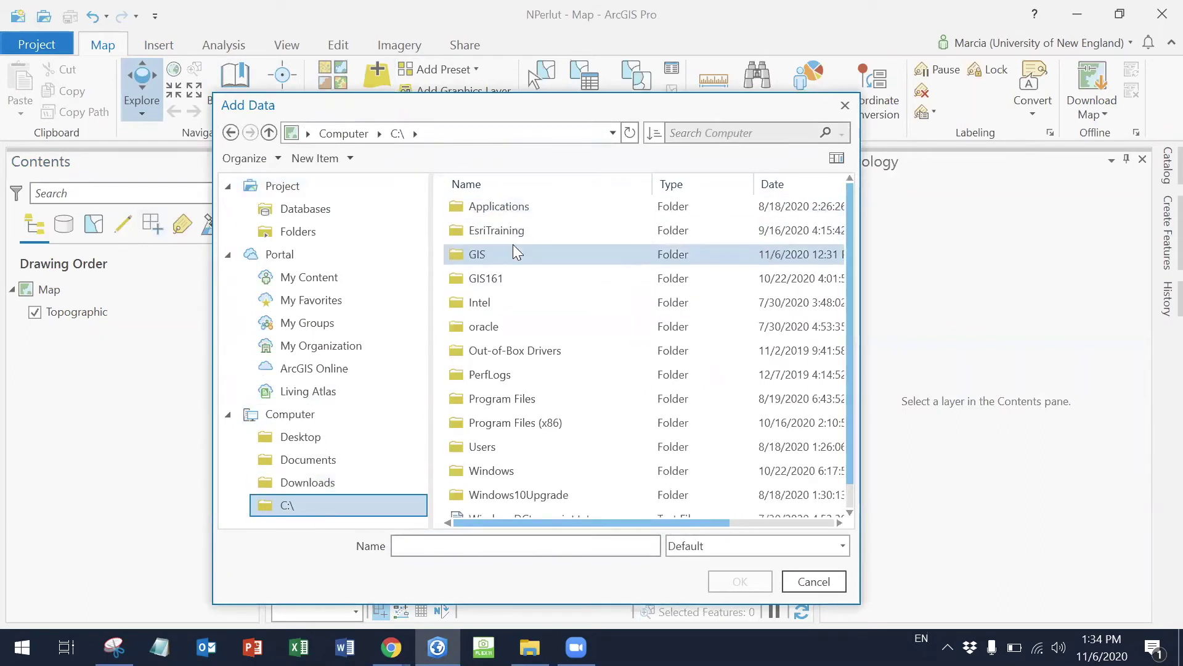
pyautogui.doubleClick(512, 244)
pyautogui.click(516, 252)
pyautogui.scroll(-3, 549, 332)
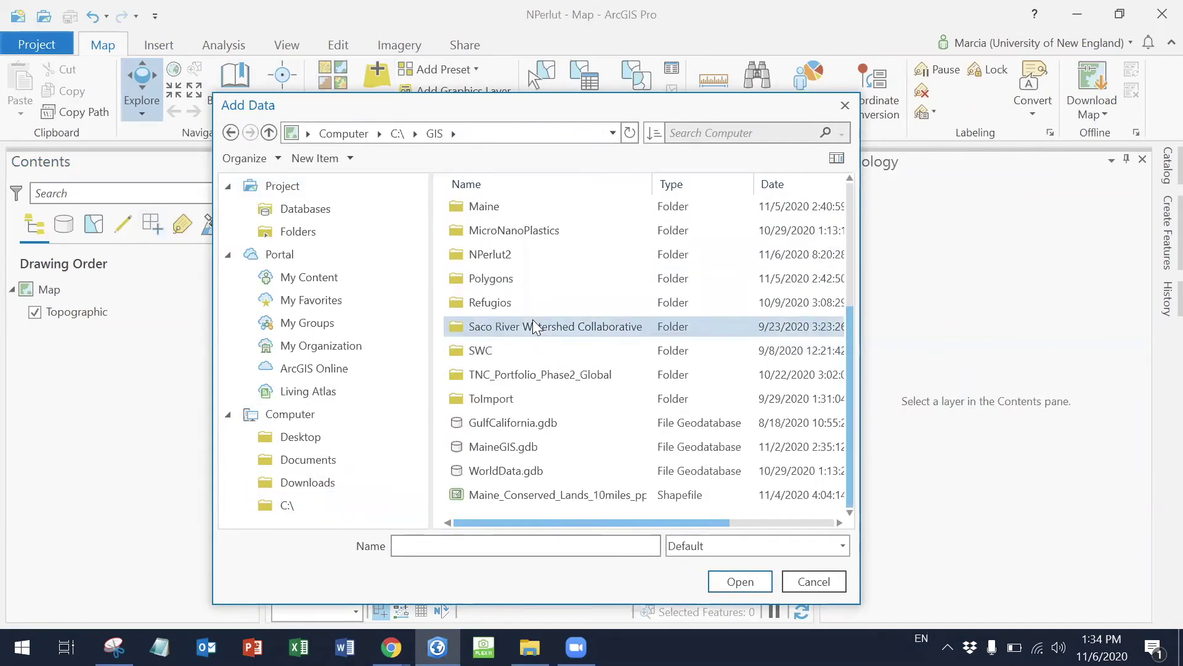
pyautogui.scroll(3, 507, 255)
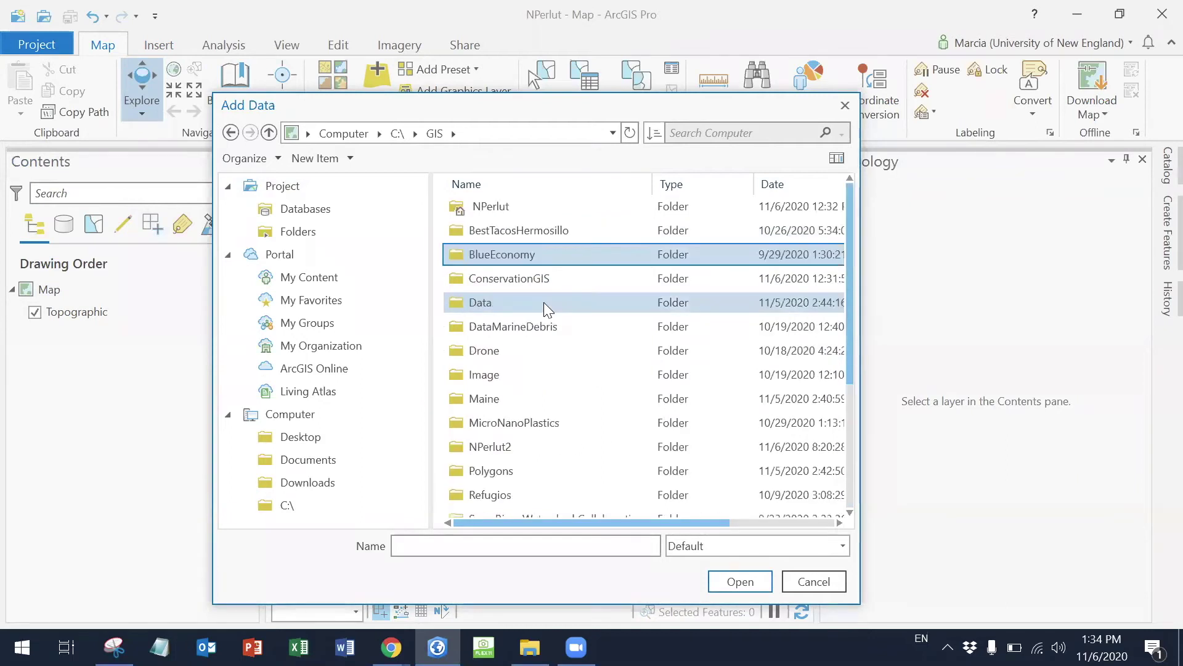
pyautogui.doubleClick(509, 197)
pyautogui.doubleClick(510, 230)
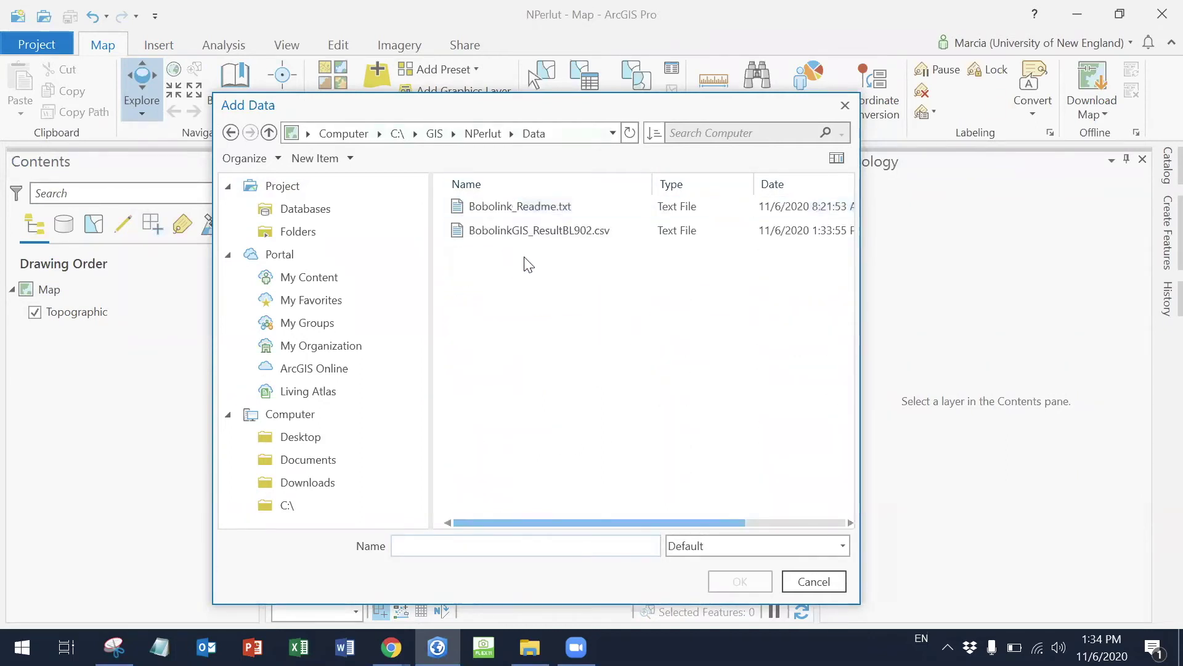
pyautogui.click(525, 228)
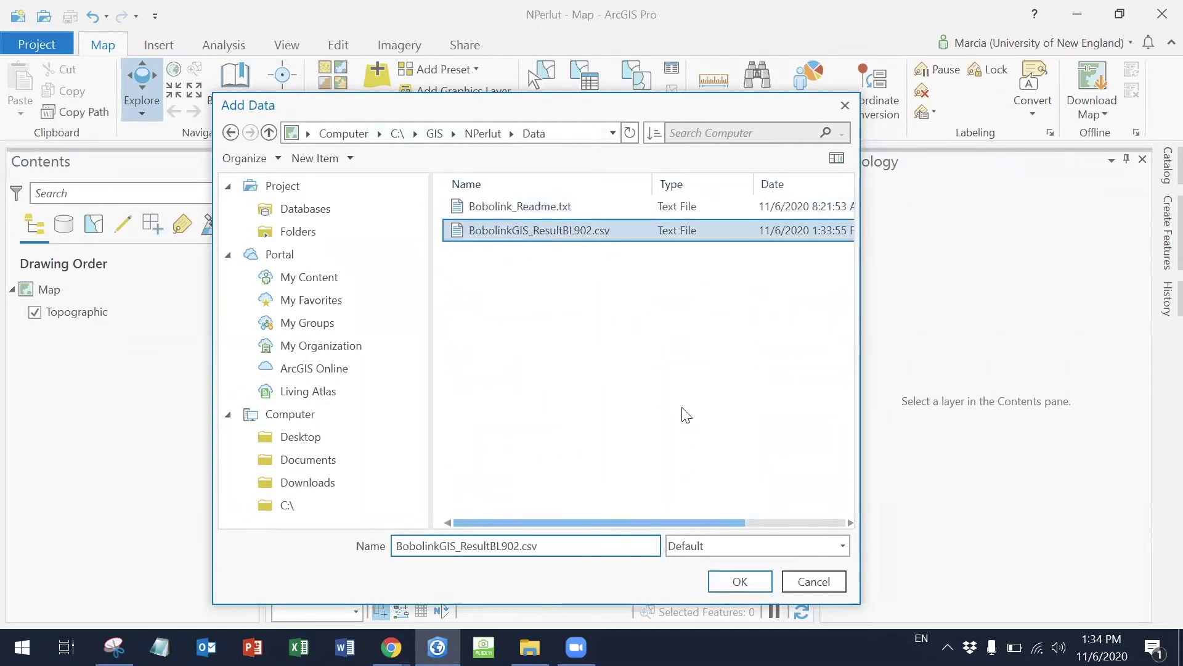
# Add the csv as a table and open its 699-record attribute table to scan Minlat, Meanlat and other fields.
pyautogui.click(723, 575)
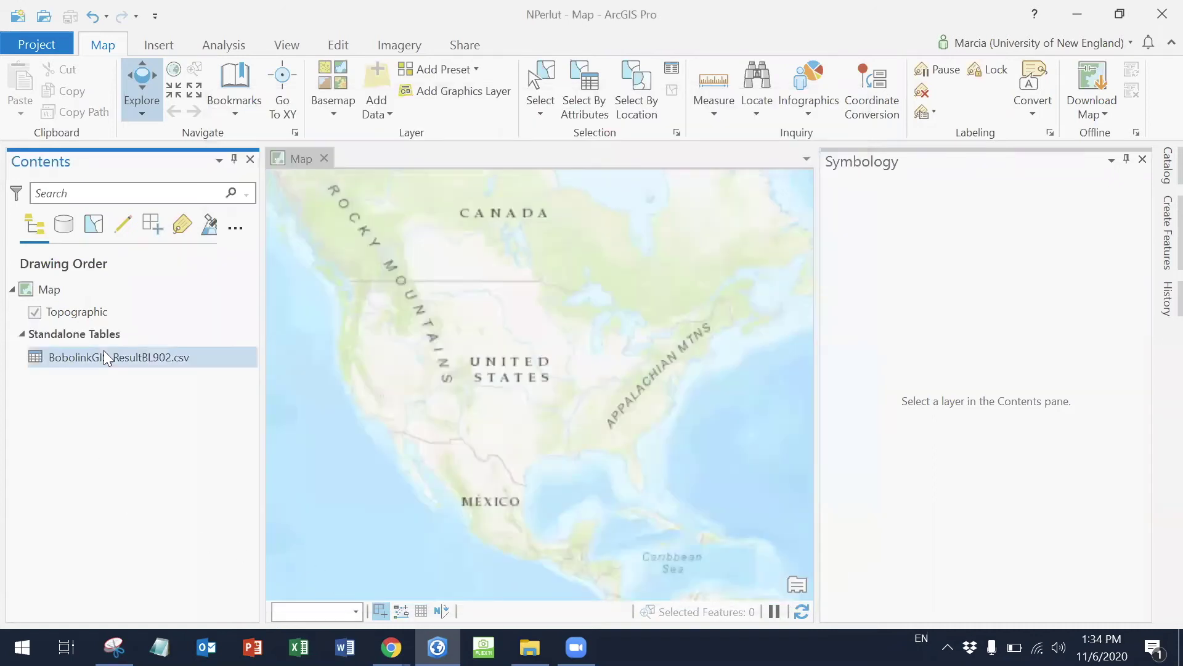
pyautogui.rightClick(124, 361)
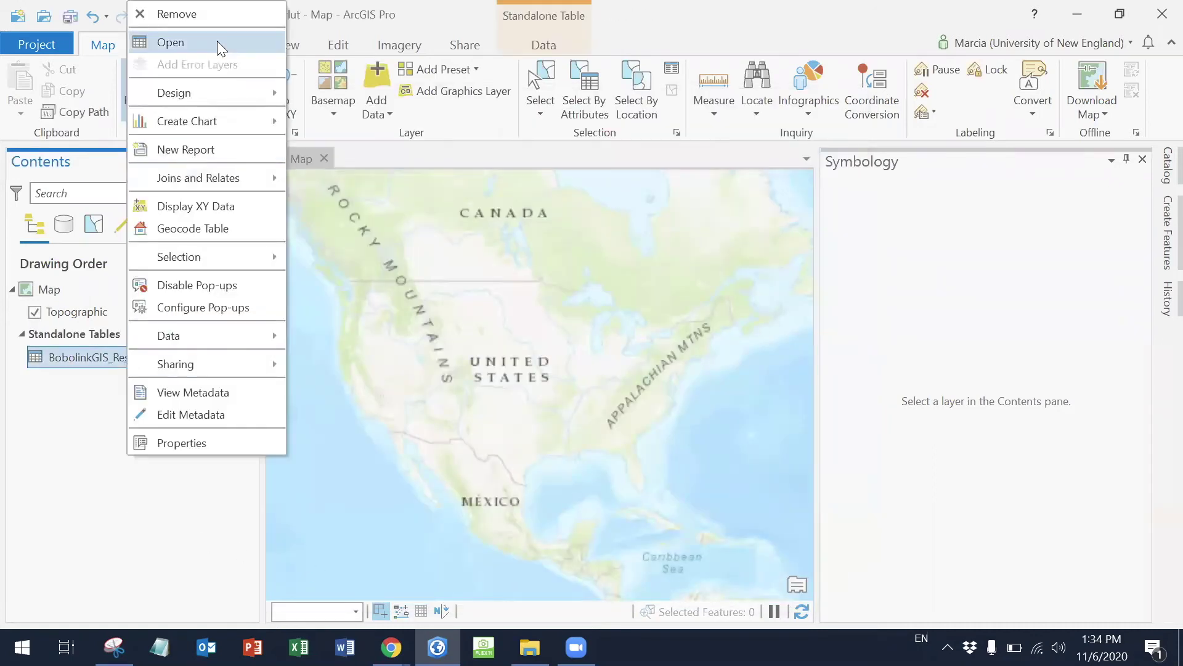
pyautogui.press('Return')
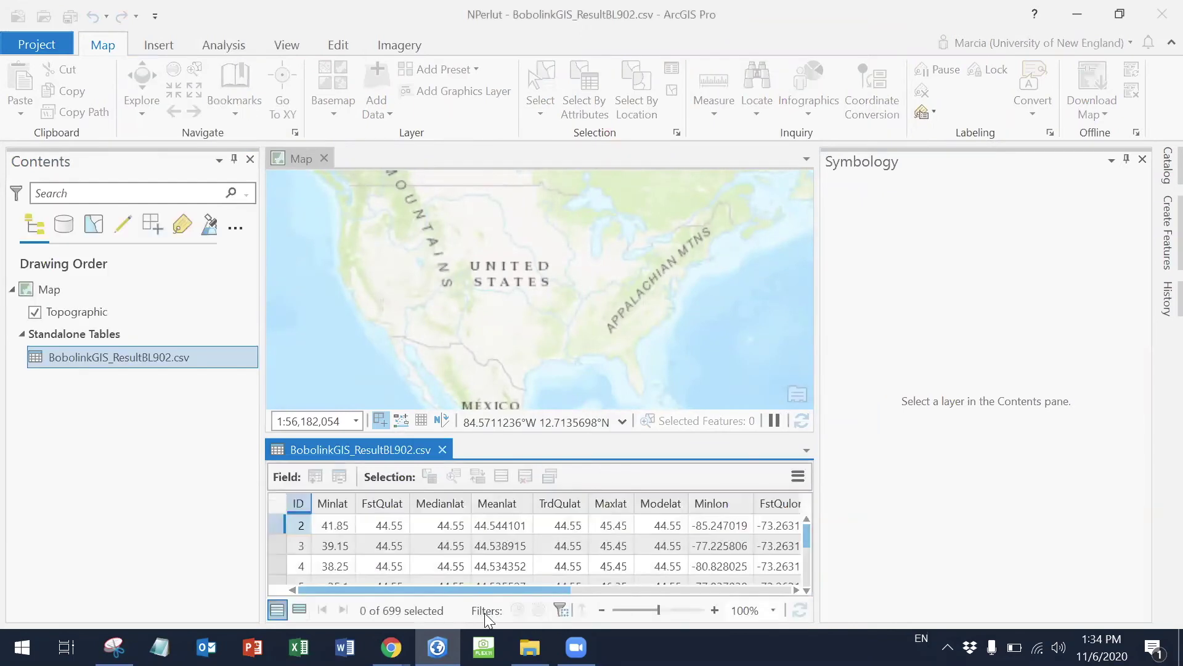
pyautogui.moveTo(445, 588); pyautogui.dragTo(843, 614)
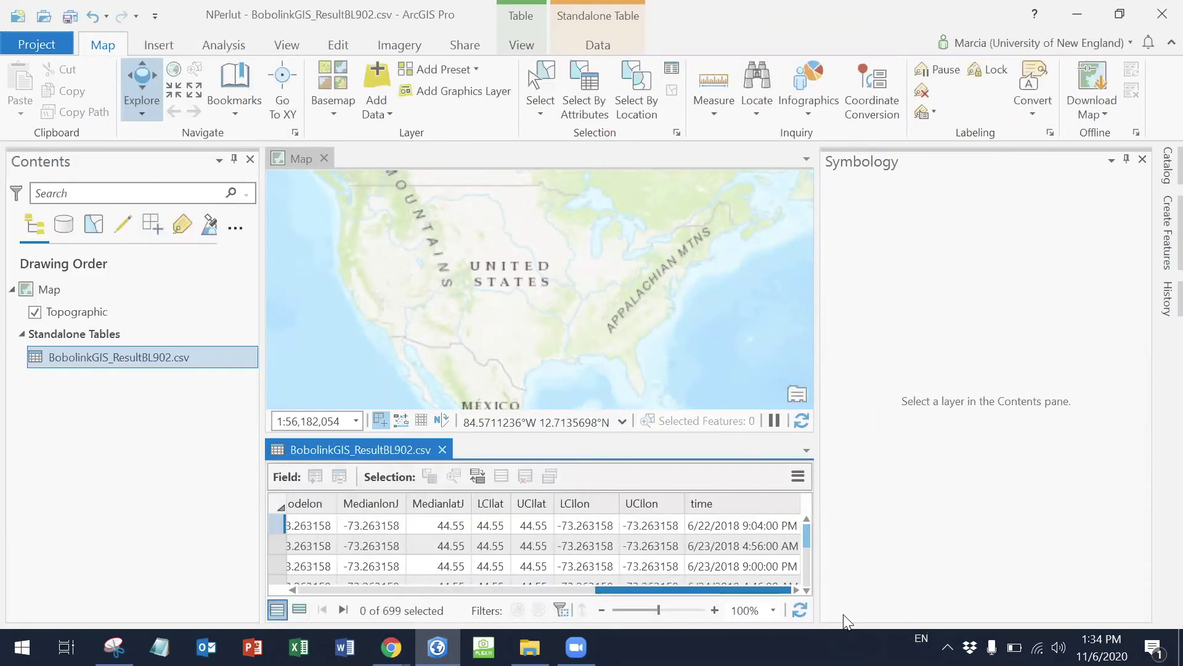
pyautogui.moveTo(681, 593); pyautogui.dragTo(384, 592)
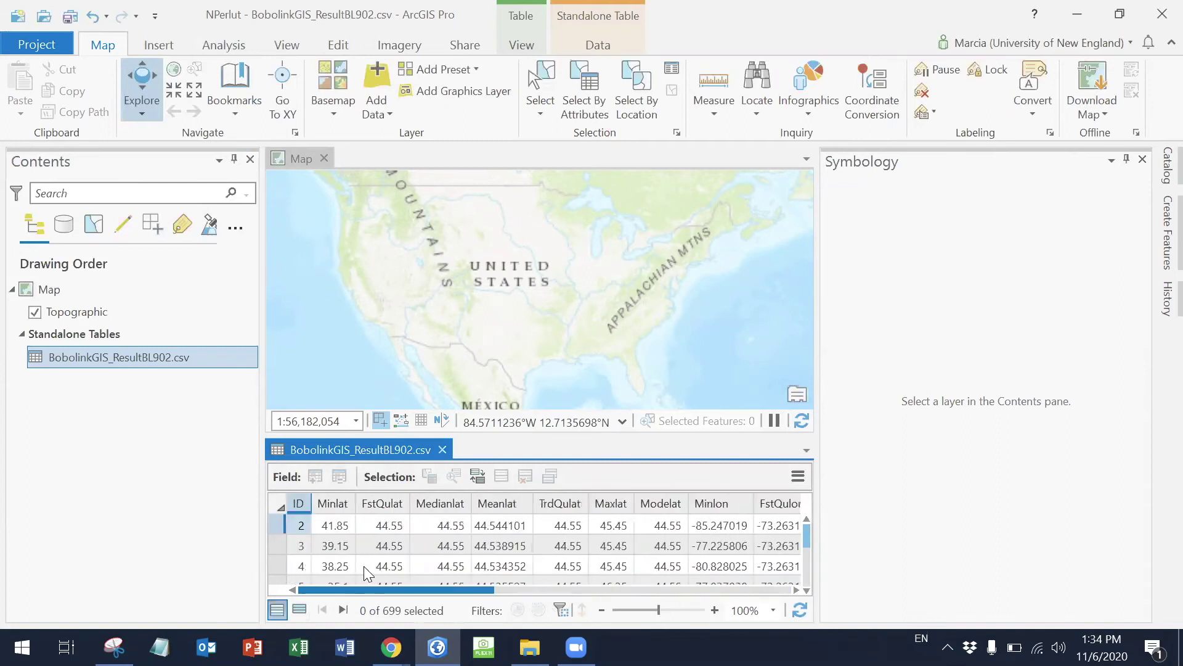
# Display XY Data from the table with X = Meanlon, Y = Meanlat and no Z field, in GCS_WGS_1984.
pyautogui.rightClick(122, 353)
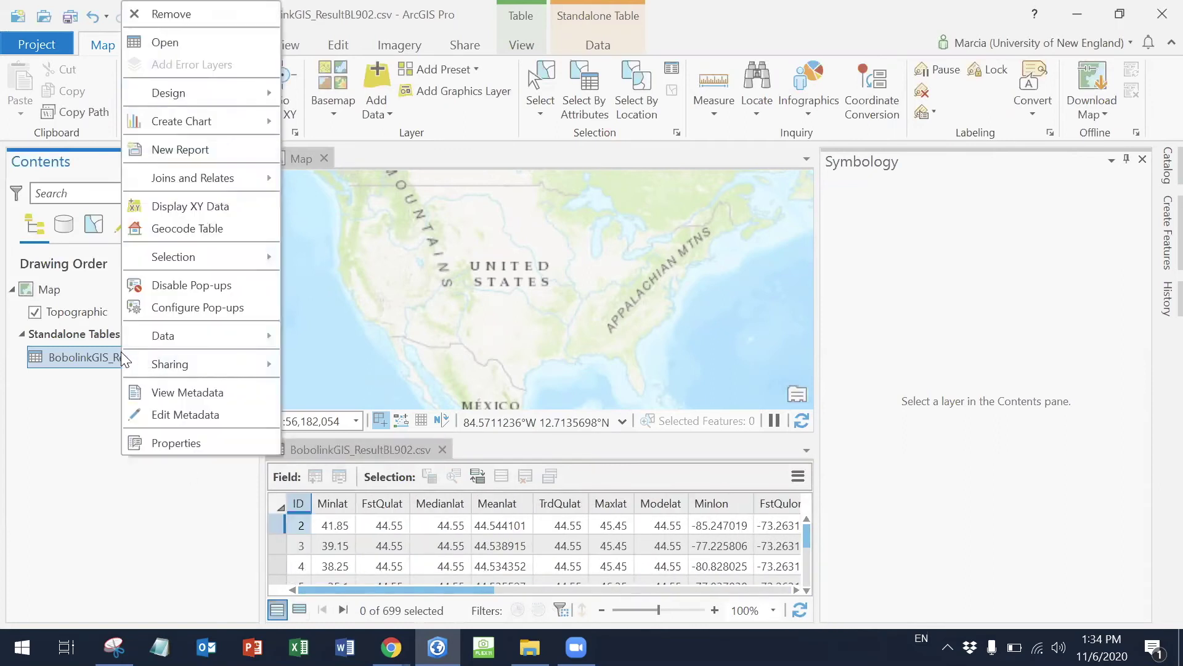
pyautogui.click(227, 208)
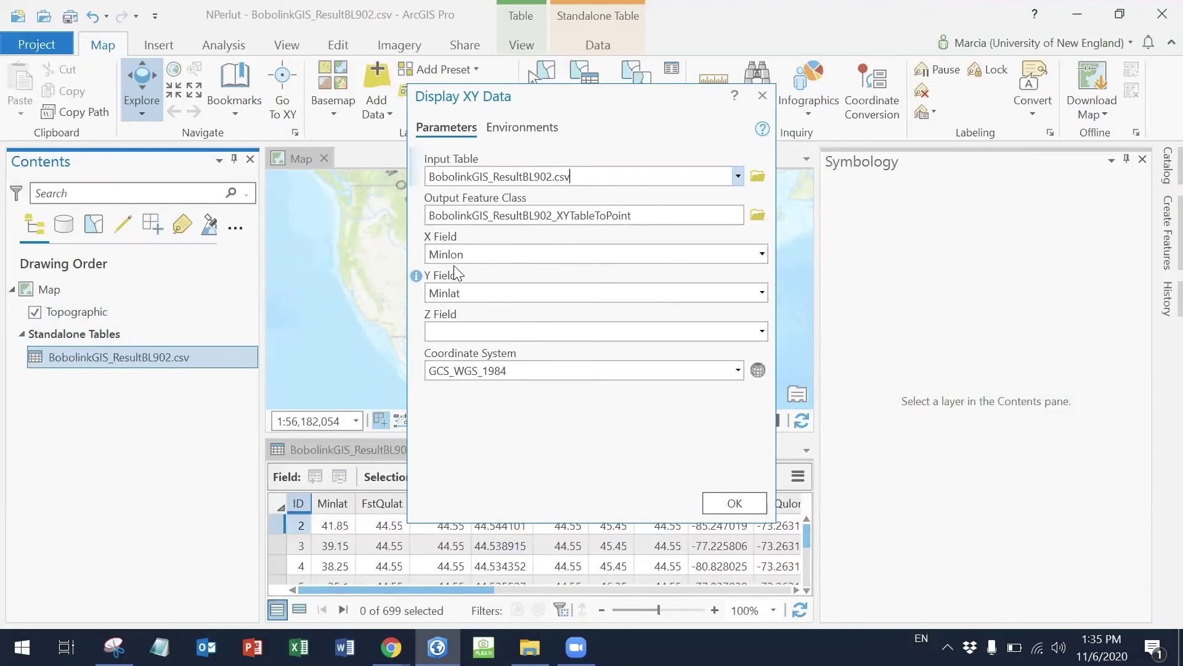
pyautogui.click(763, 256)
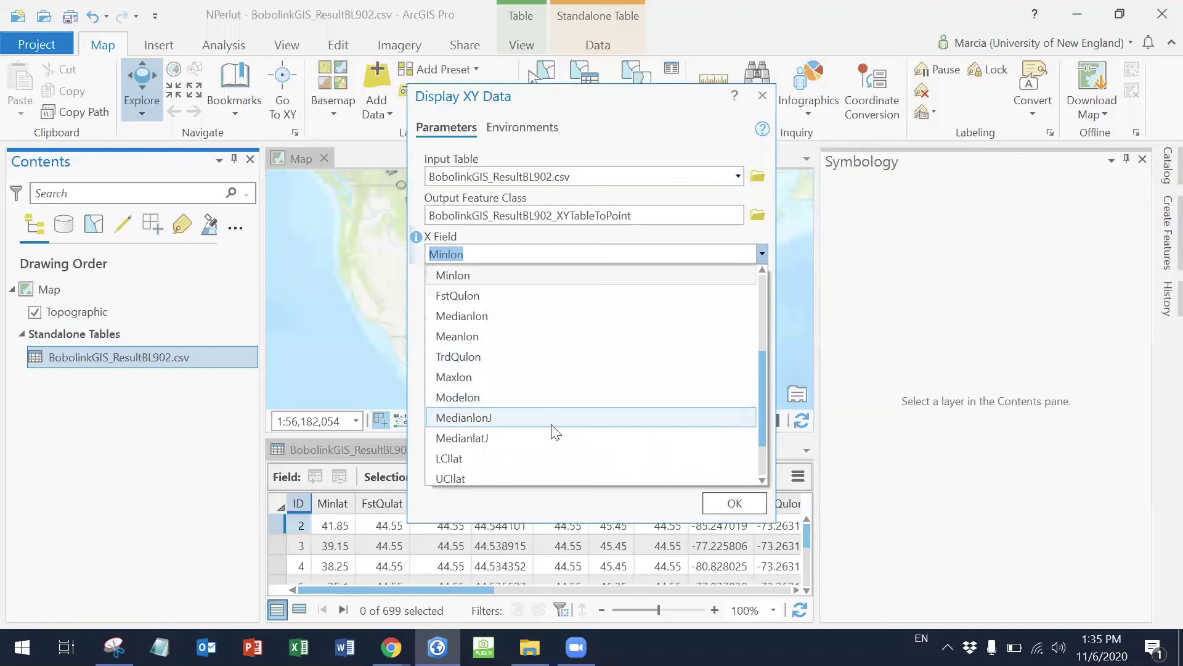
pyautogui.click(471, 338)
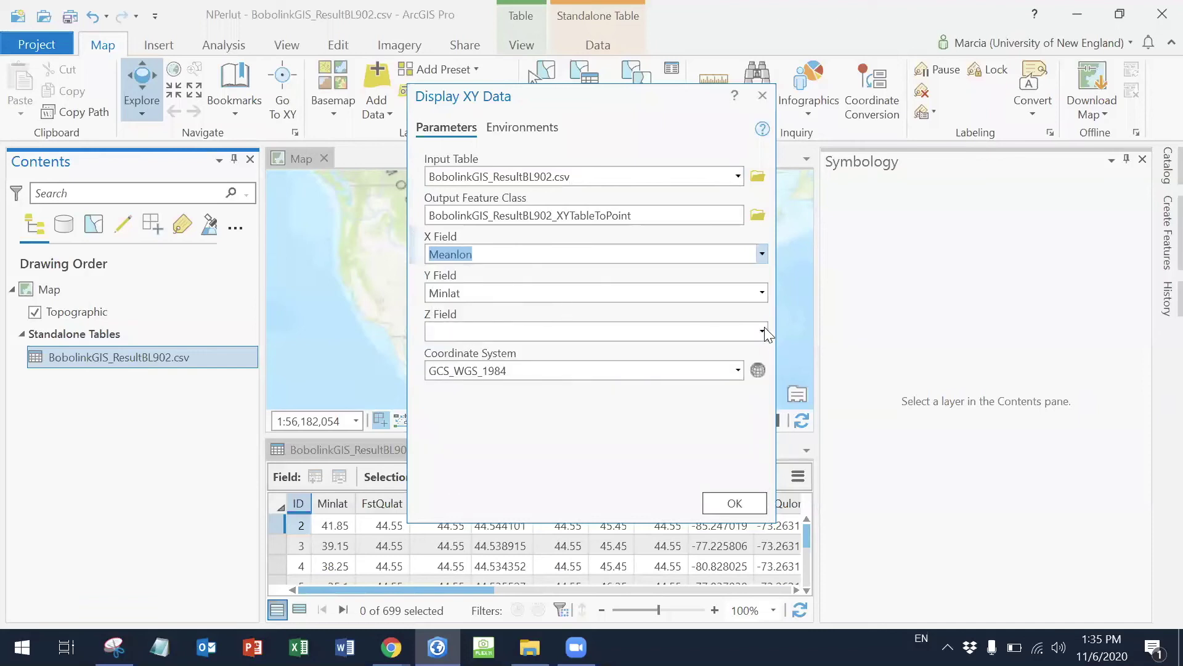
pyautogui.click(762, 295)
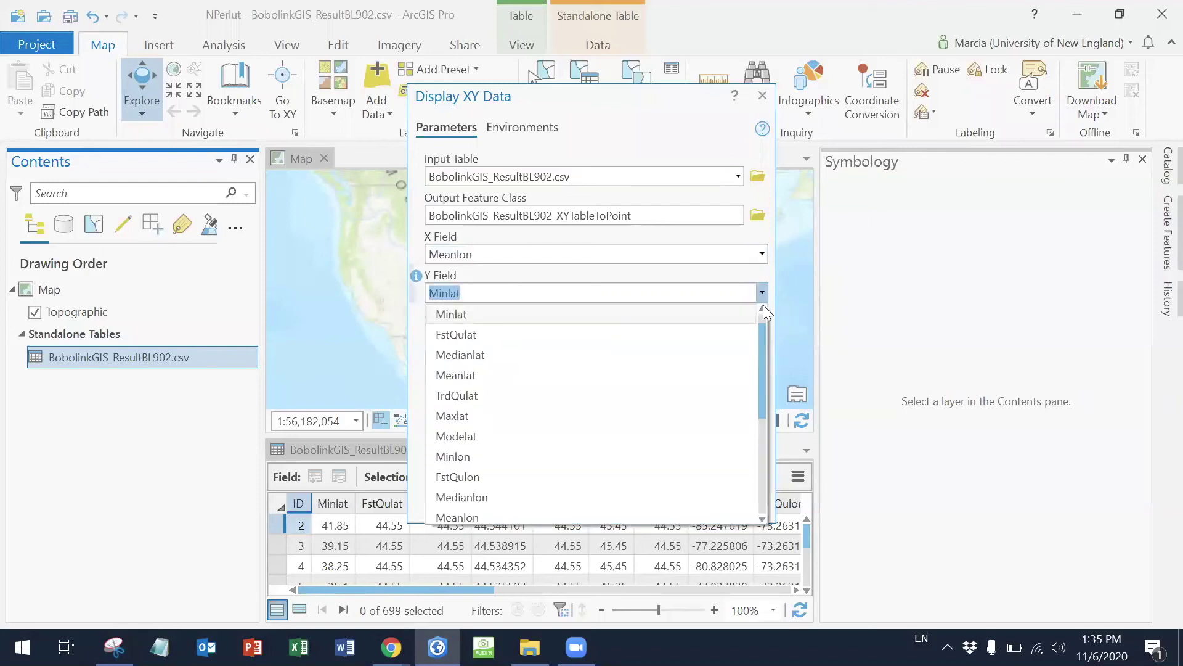
pyautogui.click(492, 377)
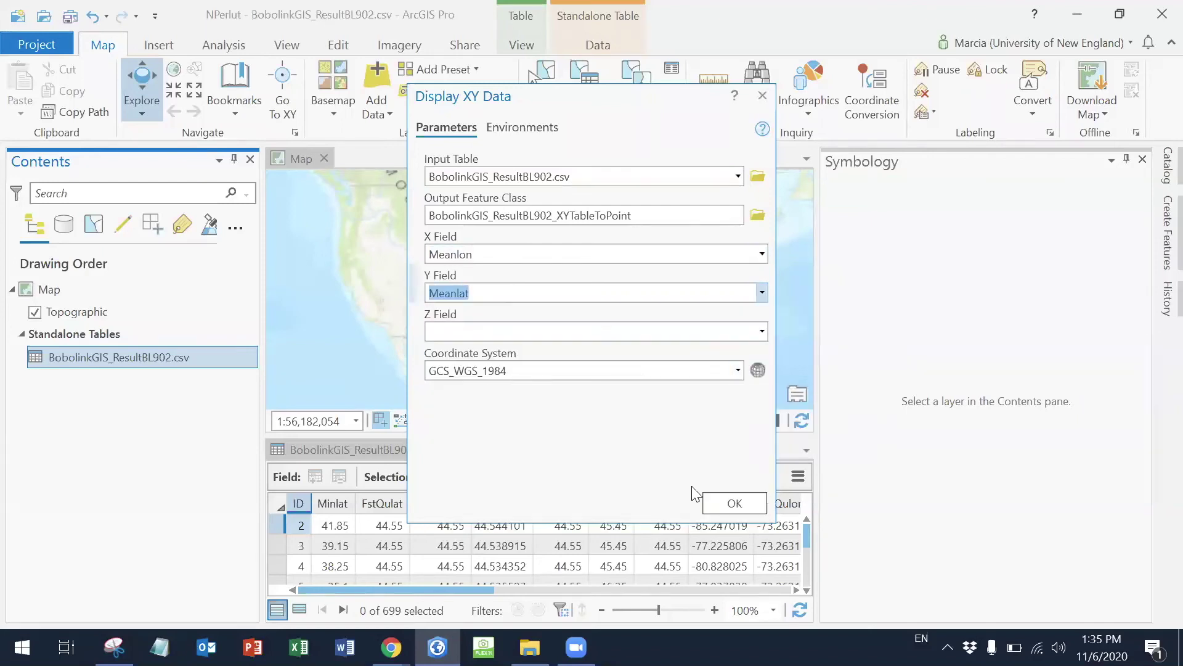
pyautogui.click(763, 332)
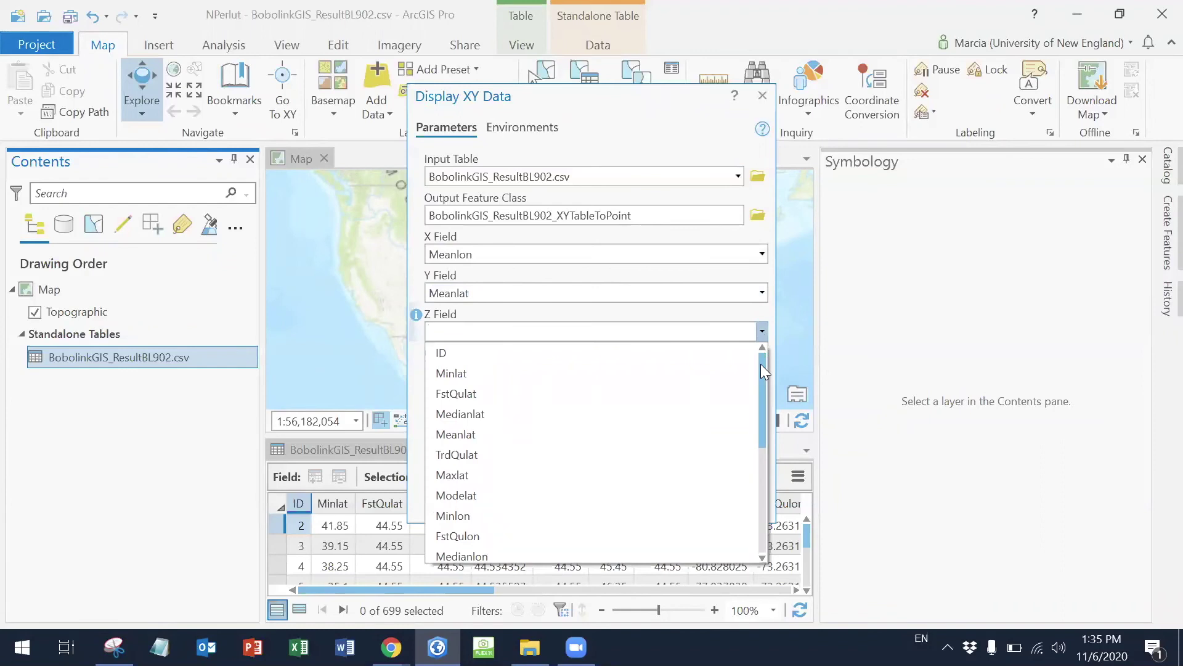
pyautogui.moveTo(761, 365)
pyautogui.mouseDown()
pyautogui.moveTo(750, 487)
pyautogui.moveTo(777, 348)
pyautogui.mouseUp()
pyautogui.click(763, 322)
pyautogui.click(738, 512)
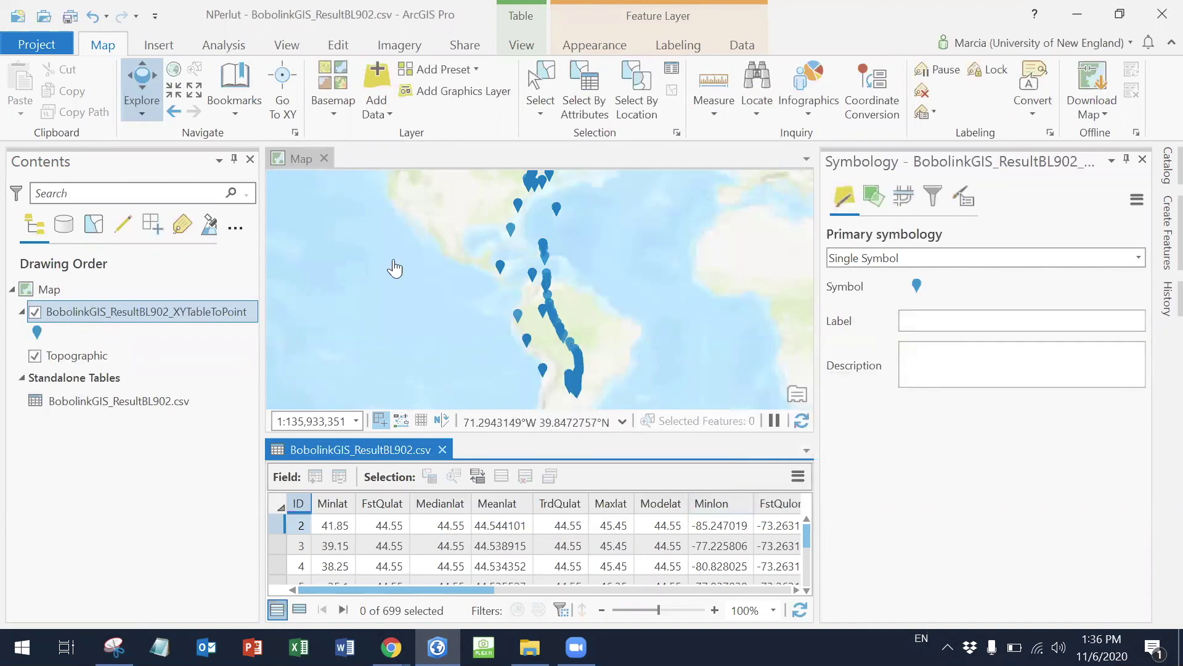
# Close the Bobolink attribute table, zoom the map onto the points across the Americas, and save.
pyautogui.click(442, 451)
pyautogui.scroll(2, 563, 402)
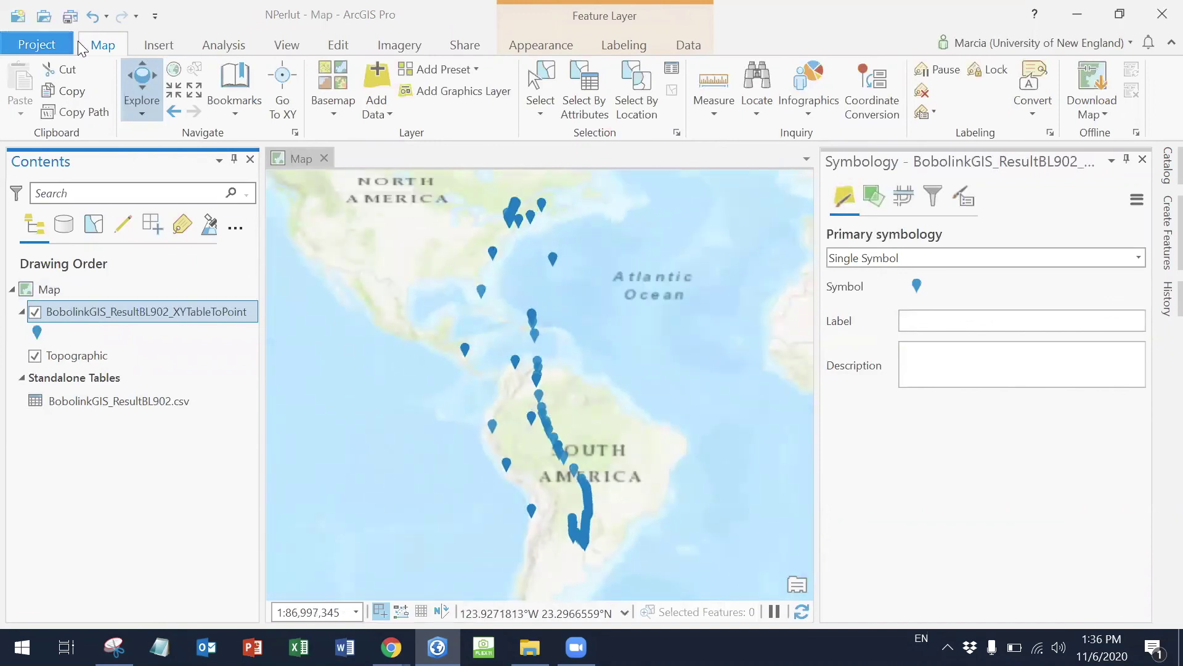
pyautogui.hotkey('ctrl', 's')
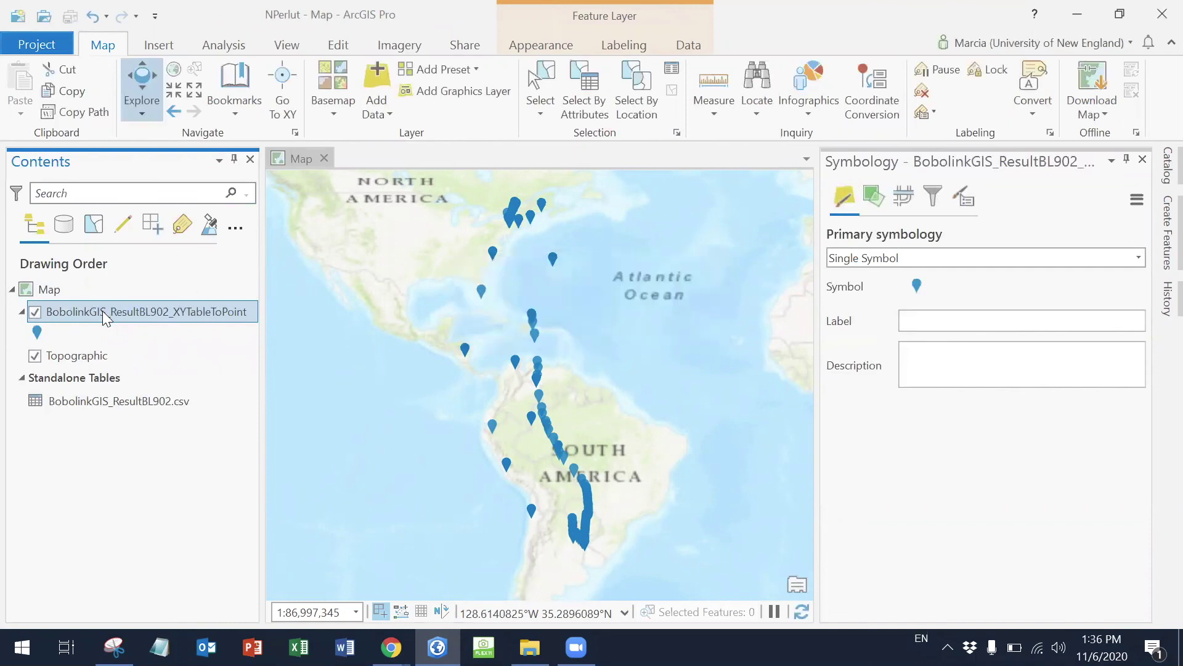
# In Catalog, check that NPerlut.gdb holds the new XYTableToPoint feature class.
pyautogui.click(1160, 157)
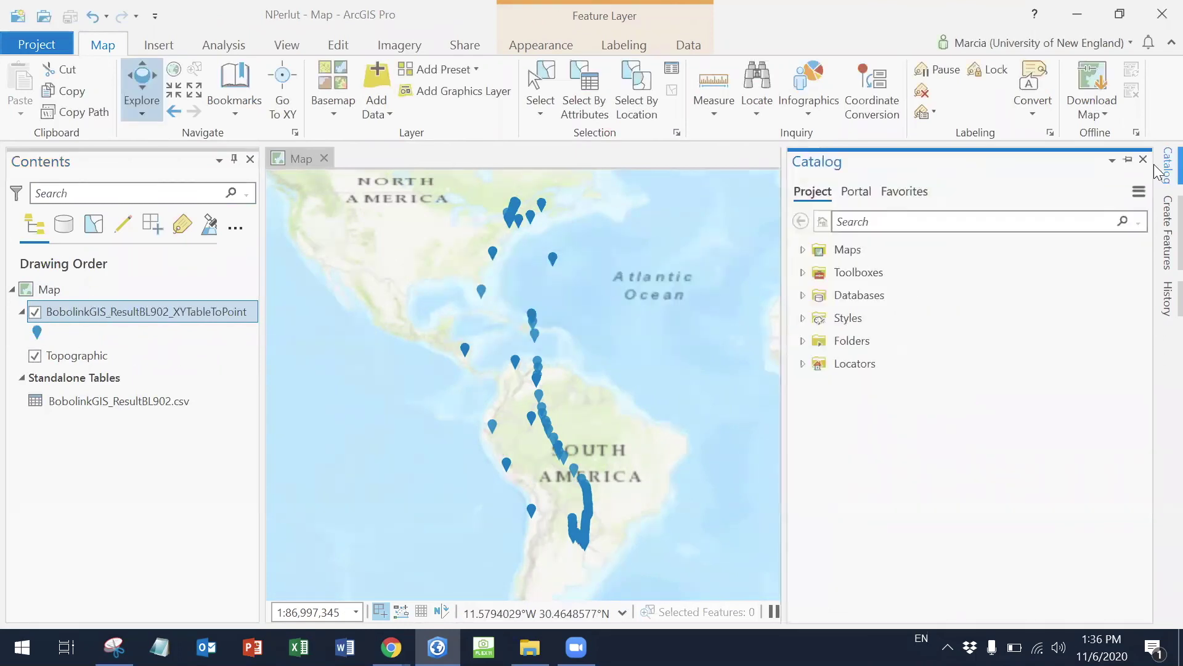
pyautogui.click(802, 295)
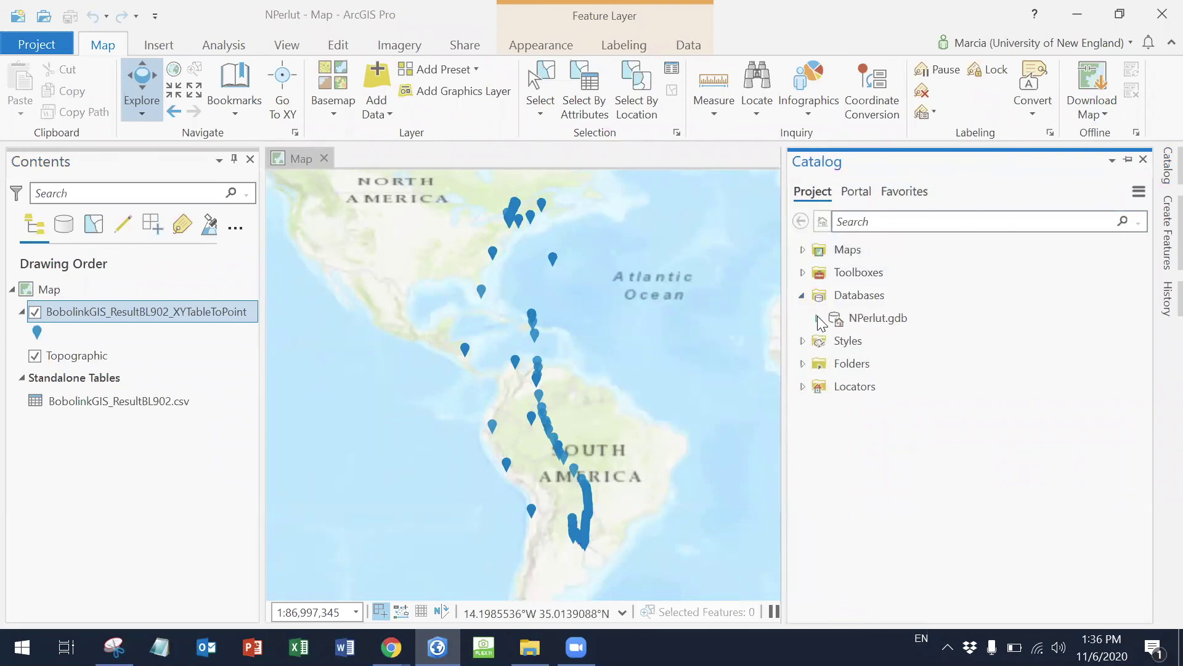
pyautogui.click(817, 317)
pyautogui.click(880, 317)
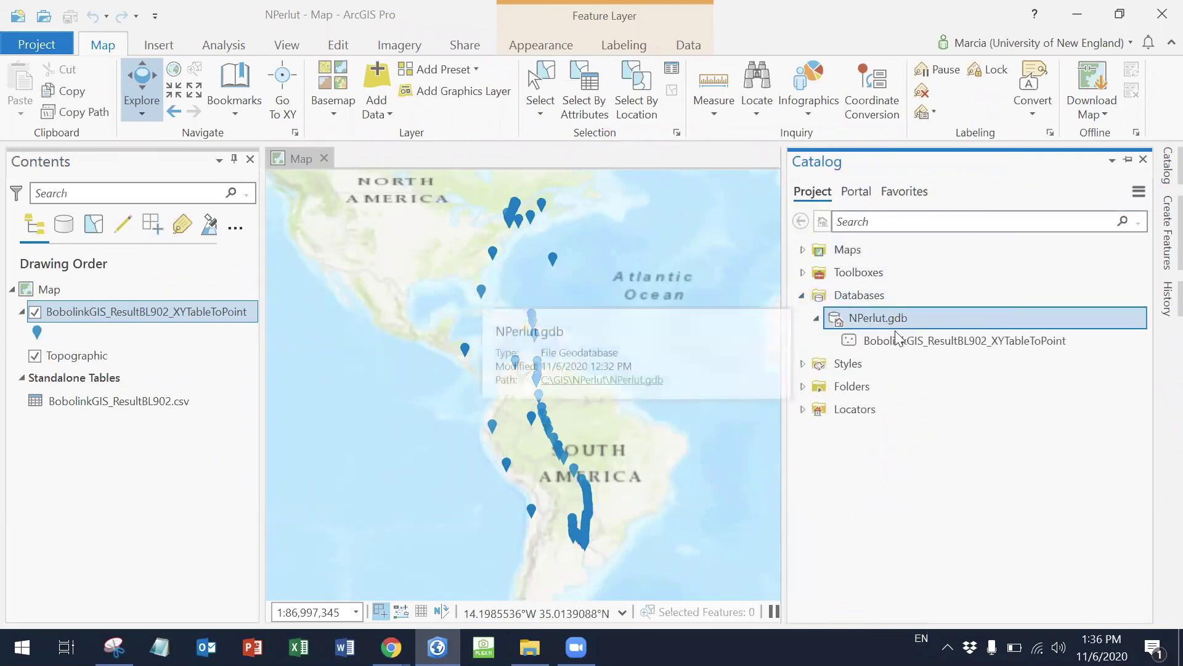
pyautogui.click(934, 339)
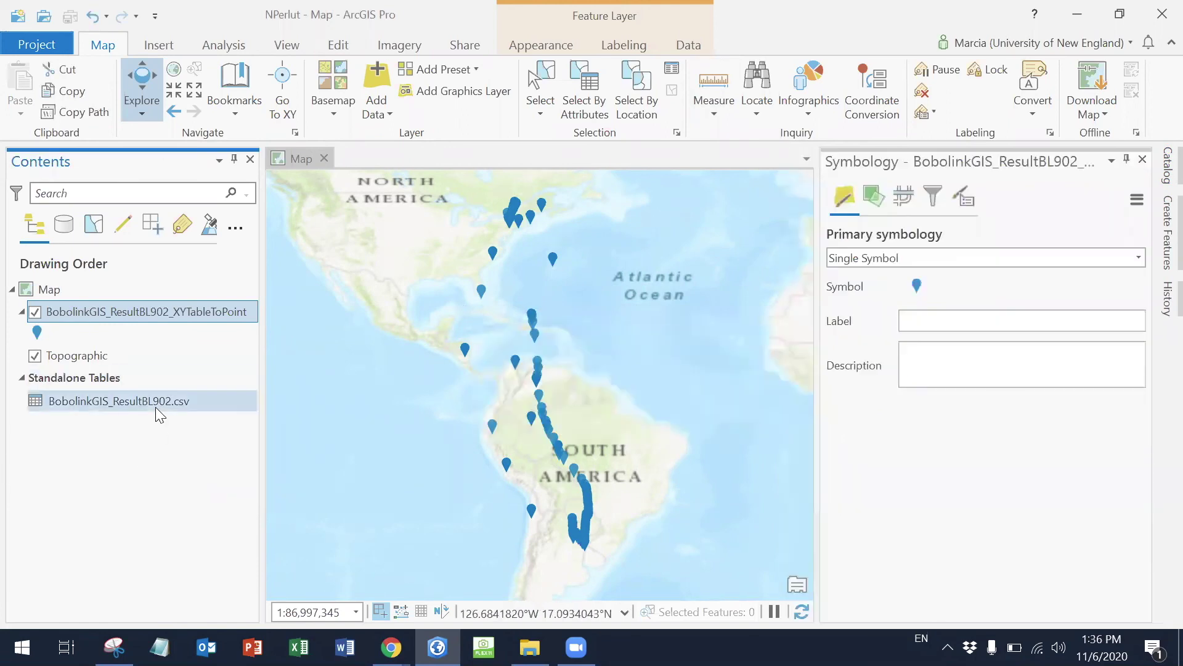
# Remove the standalone Bobolink csv table from the map and save the project.
pyautogui.rightClick(156, 406)
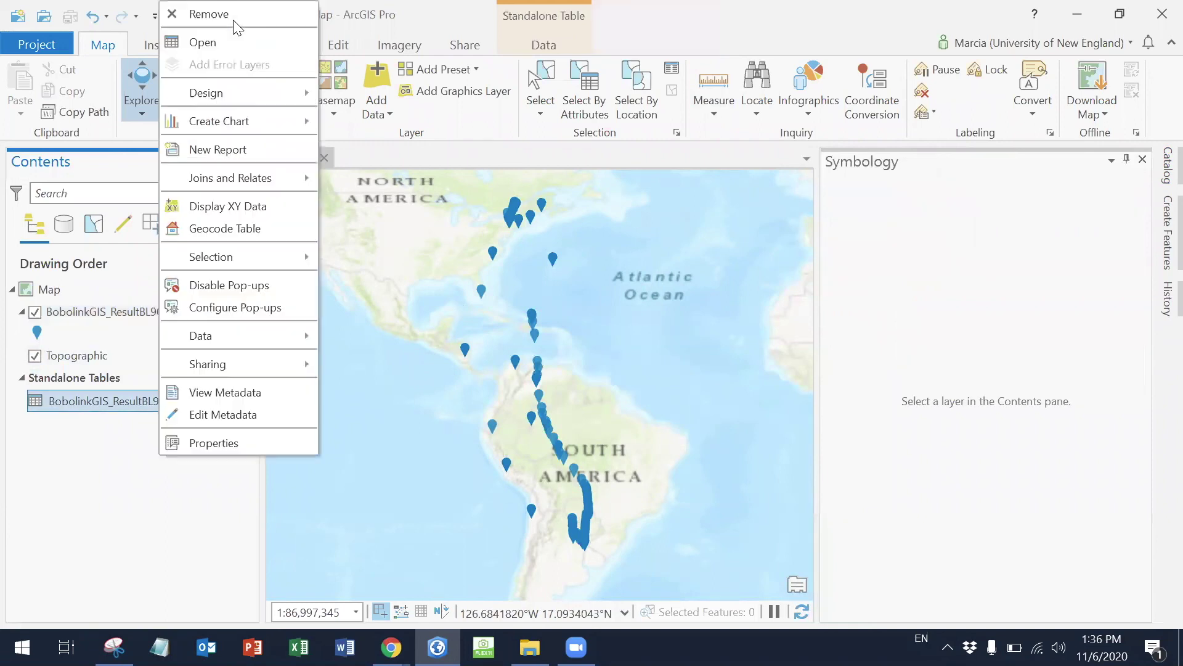
pyautogui.click(185, 13)
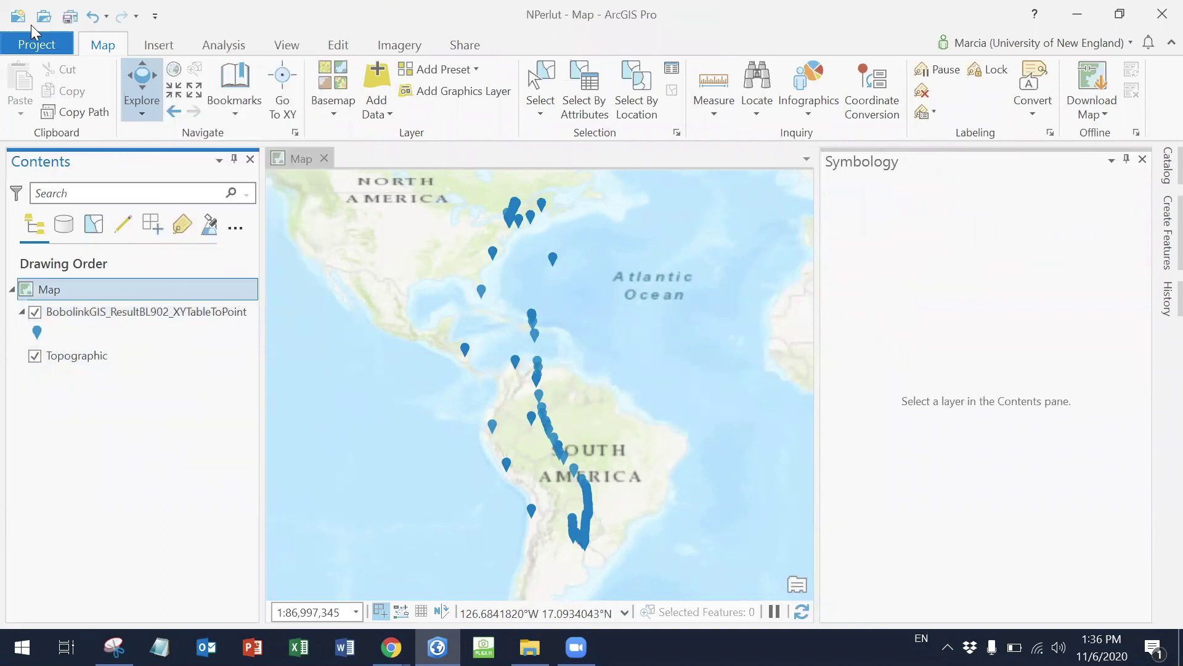
pyautogui.click(69, 15)
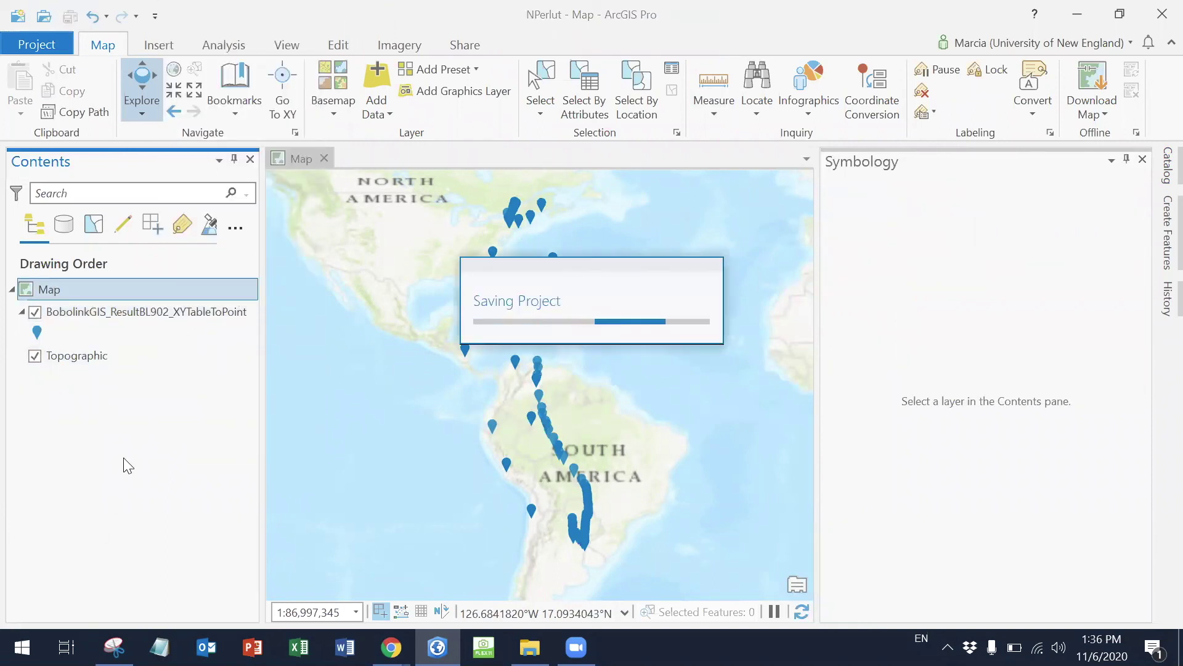